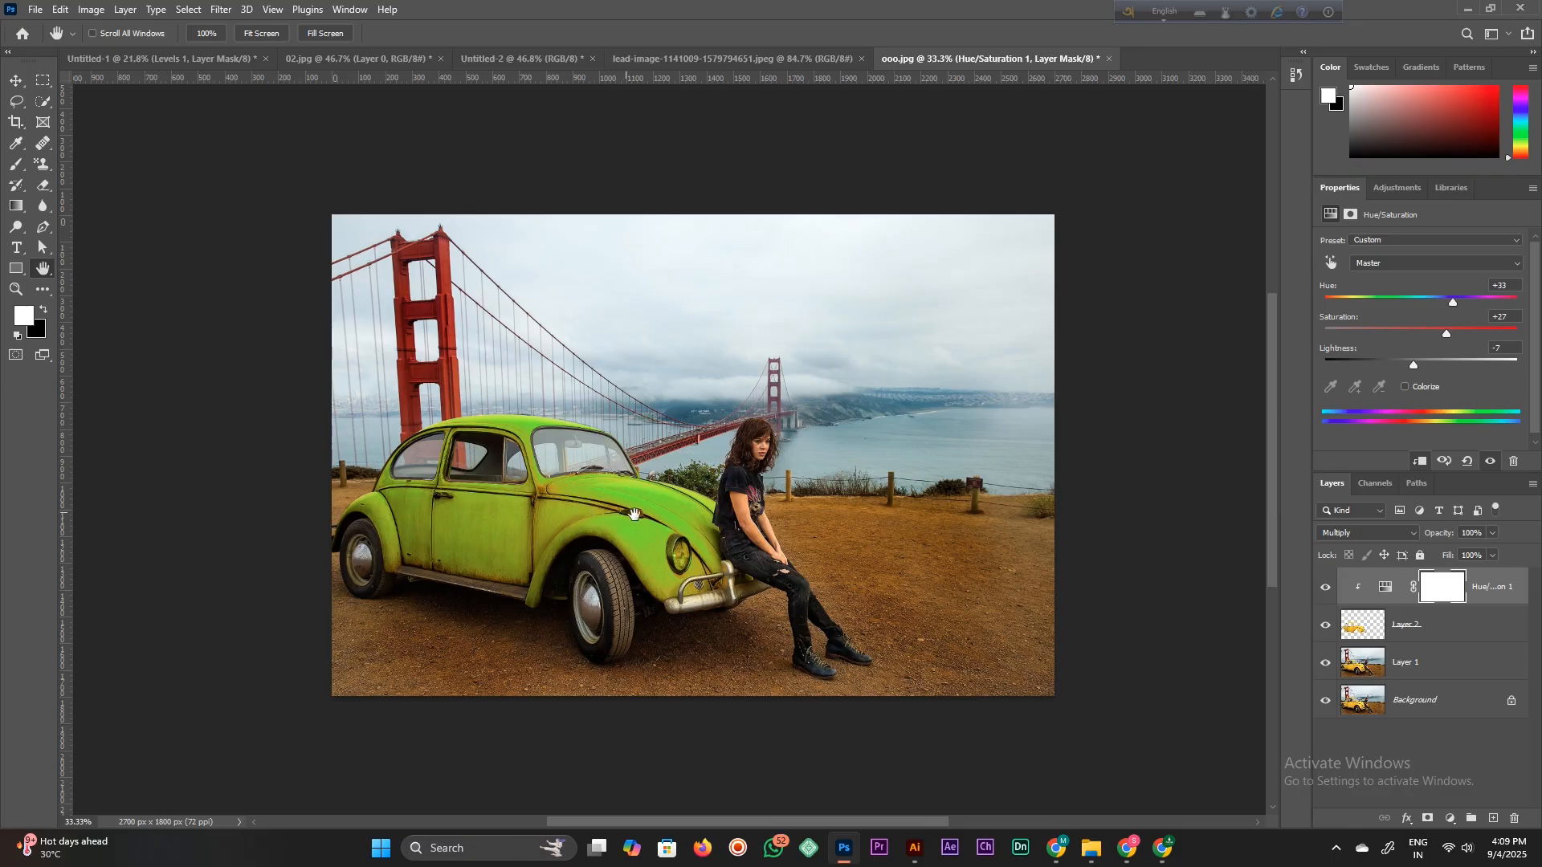
# Try different car colours by shifting the Hue/Saturation adjustment's hue to -28 and then back to a positive value.
pyautogui.moveTo(1452, 306); pyautogui.dragTo(1394, 306)
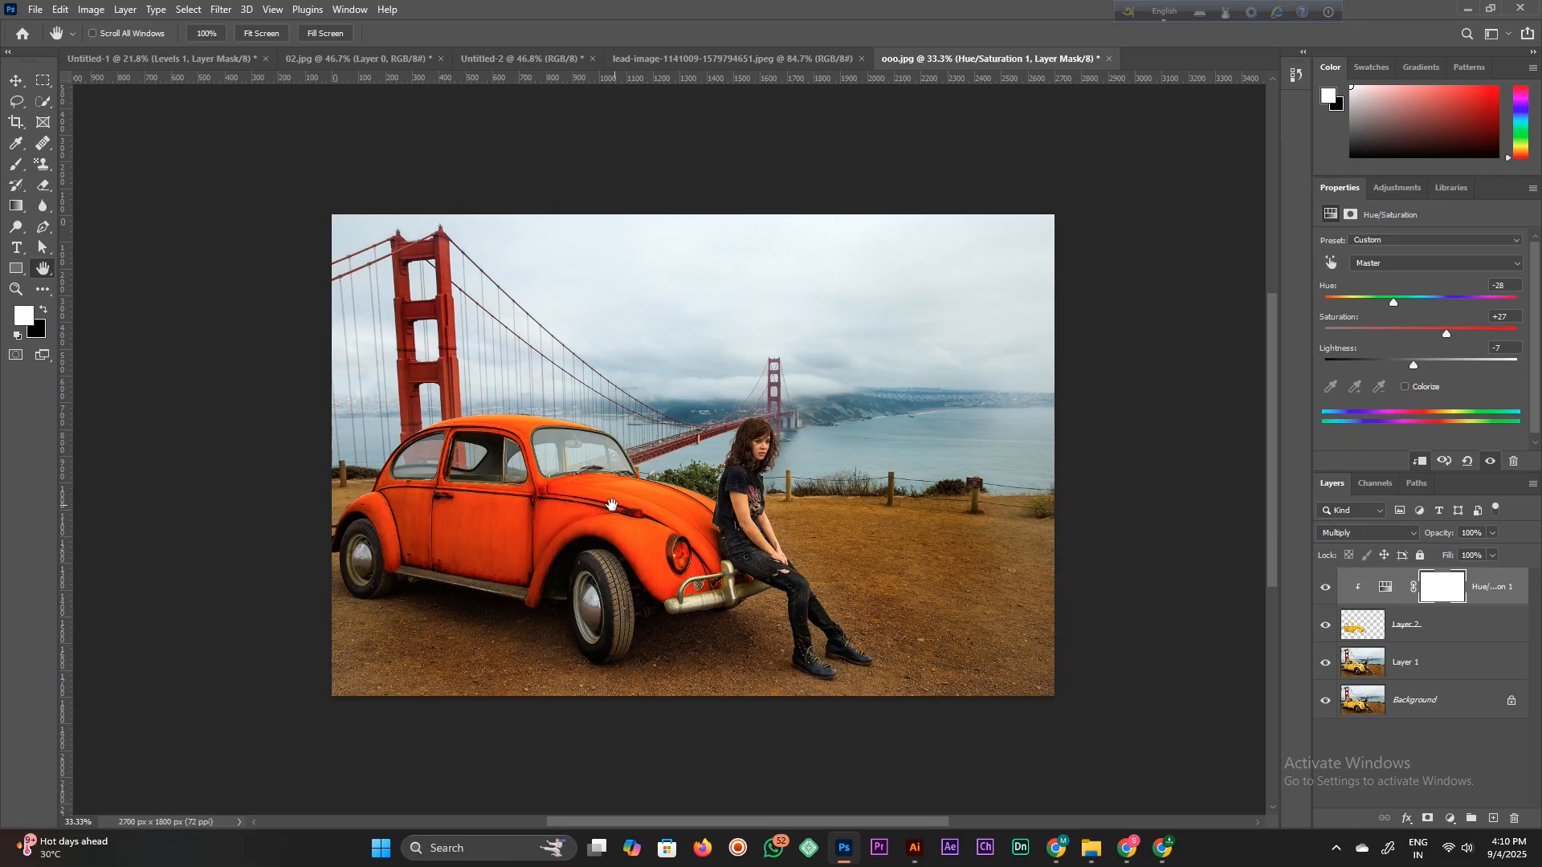
pyautogui.moveTo(1395, 303); pyautogui.dragTo(1460, 310)
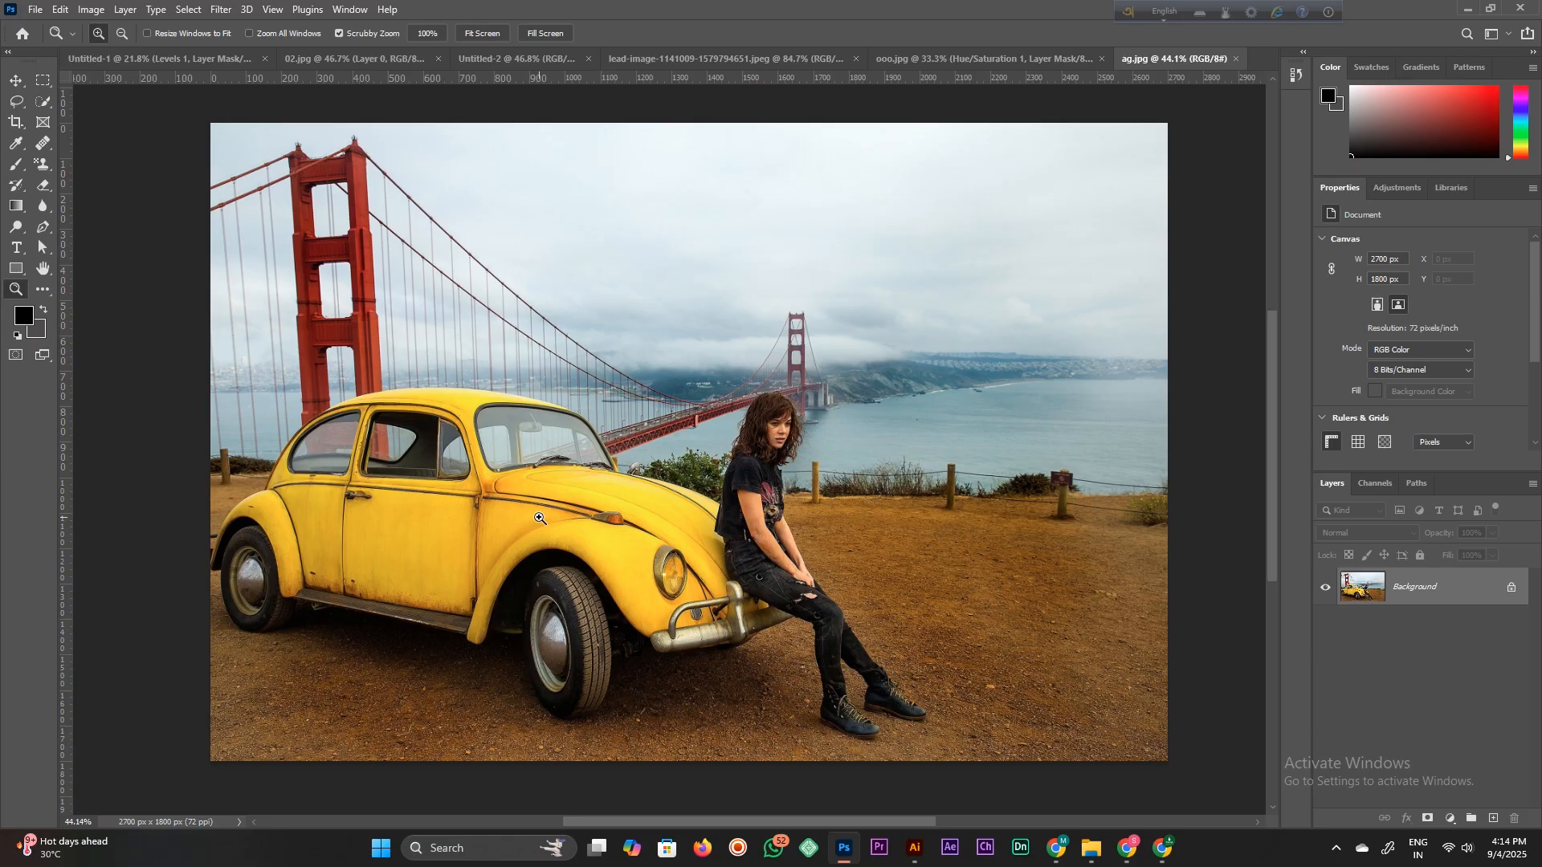
# Duplicate the Background layer of ag.jpg and select the car's yellow side panels and hood with a 125 px Quick Selection brush.
pyautogui.hotkey('ctrl', 'j')
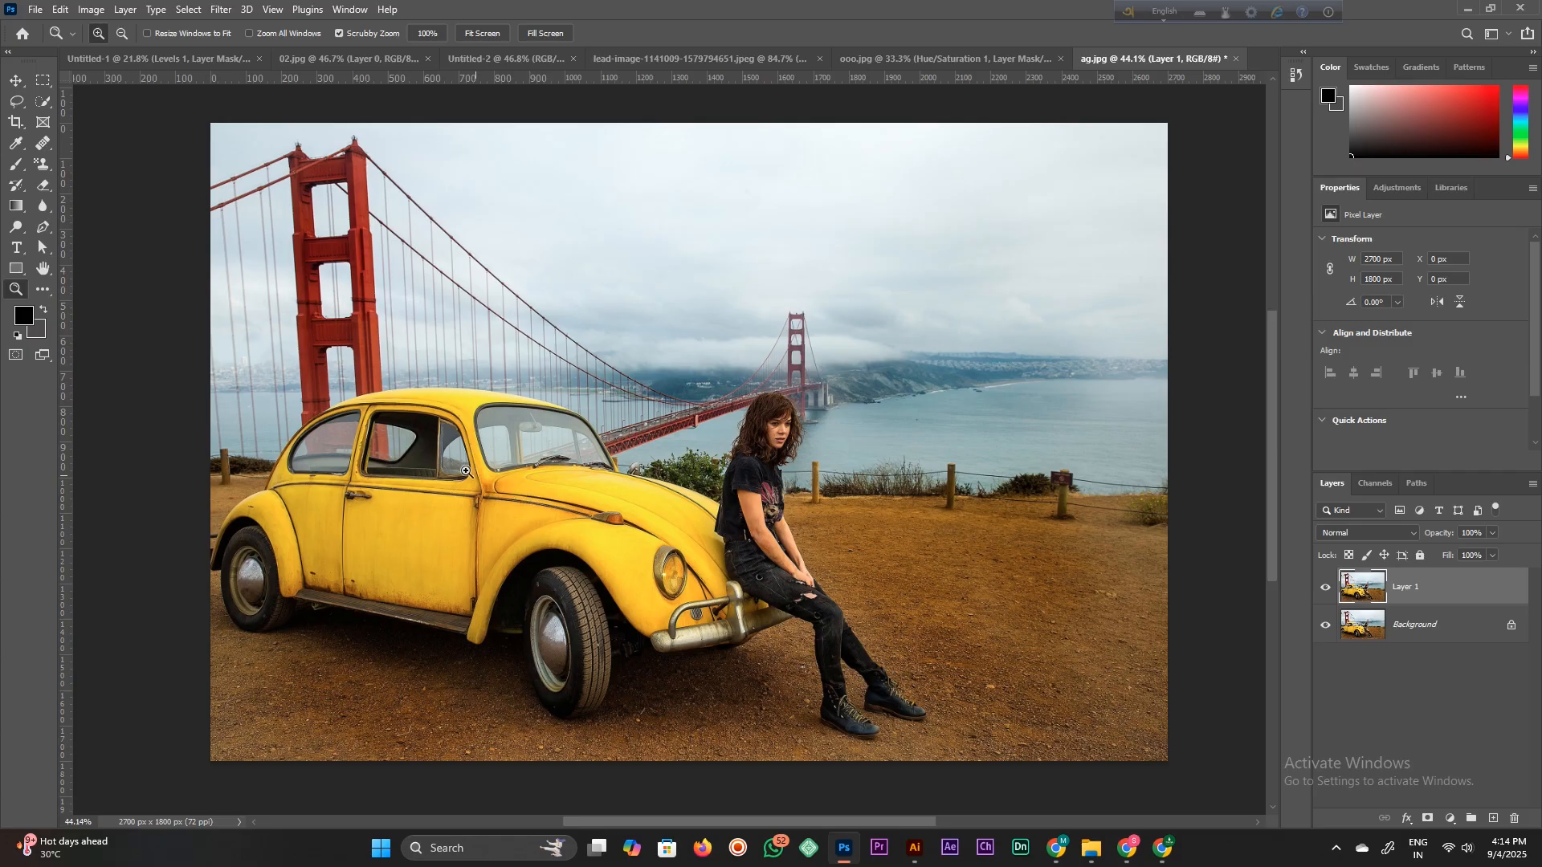
pyautogui.click(45, 103)
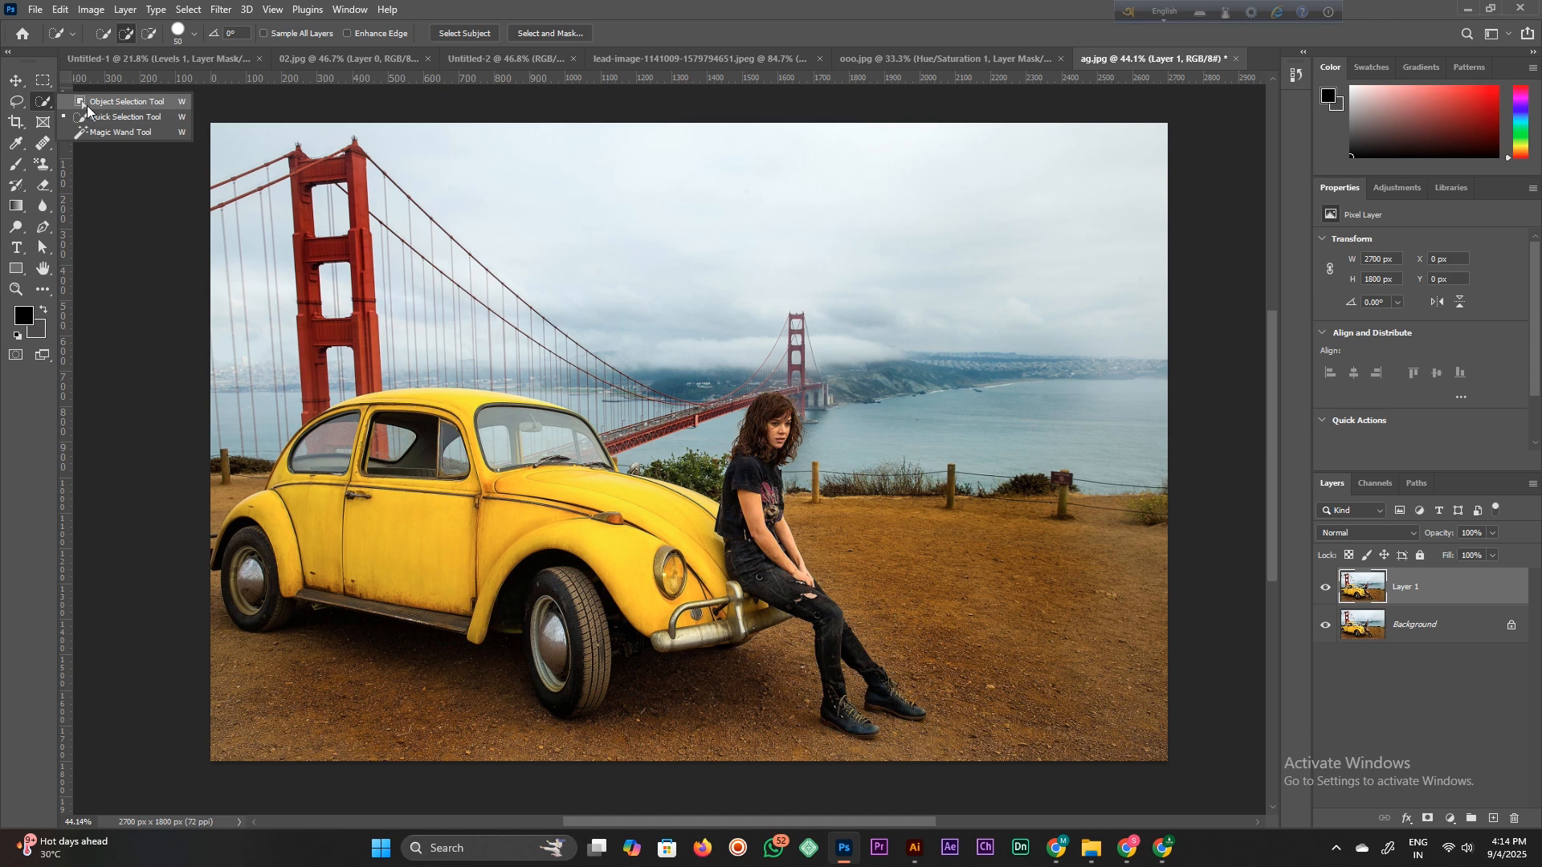
pyautogui.click(93, 118)
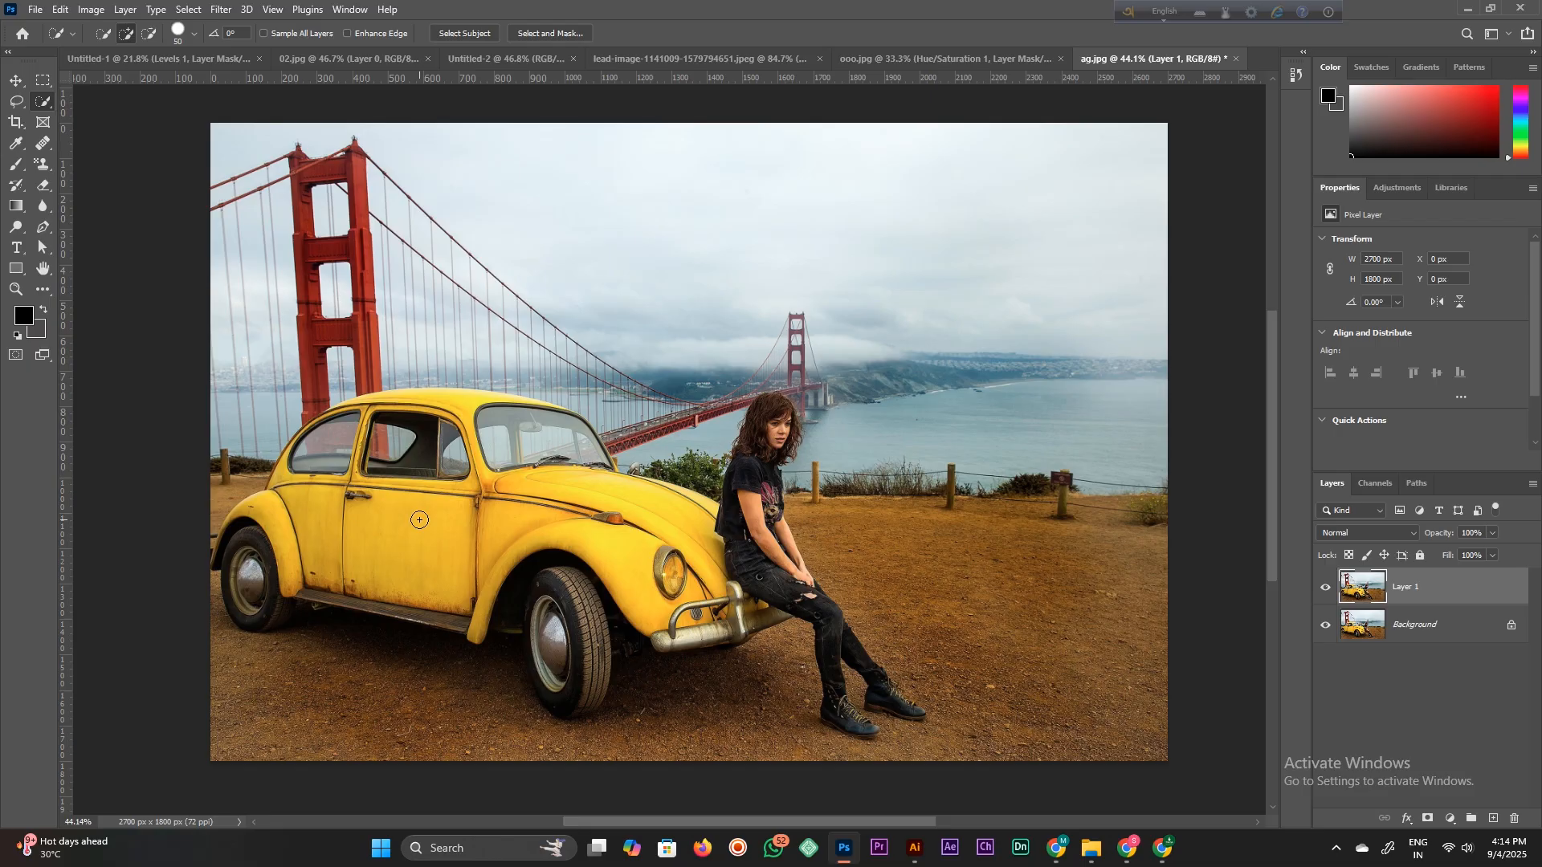
pyautogui.press(']')
pyautogui.press(']')
pyautogui.press(']')
pyautogui.press(']')
pyautogui.press(']')
pyautogui.press(']')
pyautogui.moveTo(416, 526)
pyautogui.mouseDown()
pyautogui.moveTo(302, 531)
pyautogui.moveTo(509, 529)
pyautogui.moveTo(582, 519)
pyautogui.mouseUp()
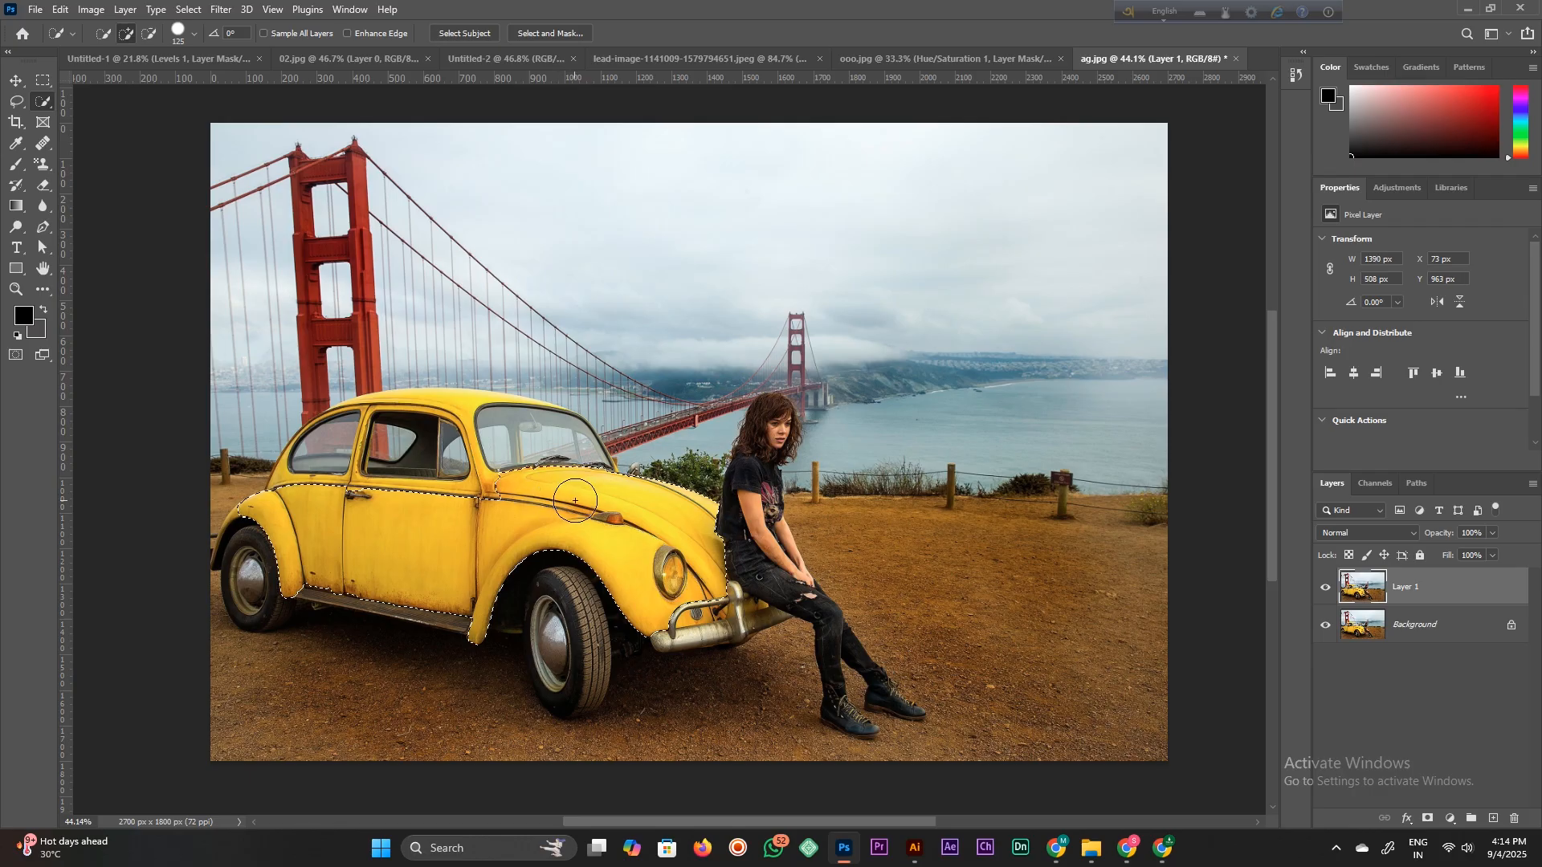
# Add the car's roof and upper rear fender to the selection with an 80 px Quick Selection brush.
pyautogui.press('[')
pyautogui.press('[')
pyautogui.press('[')
pyautogui.click(466, 406)
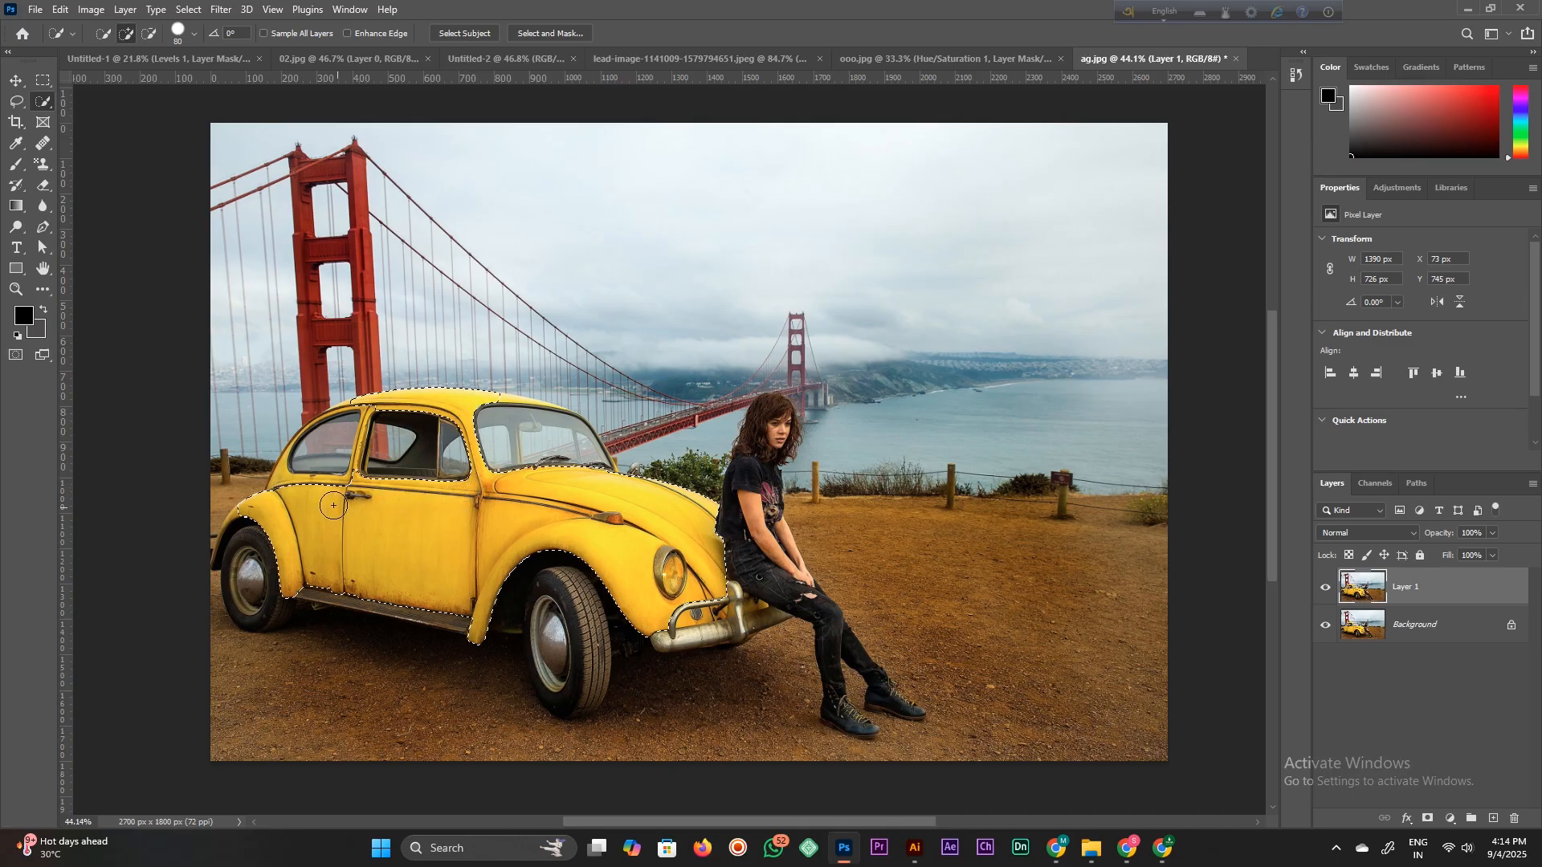
pyautogui.click(285, 491)
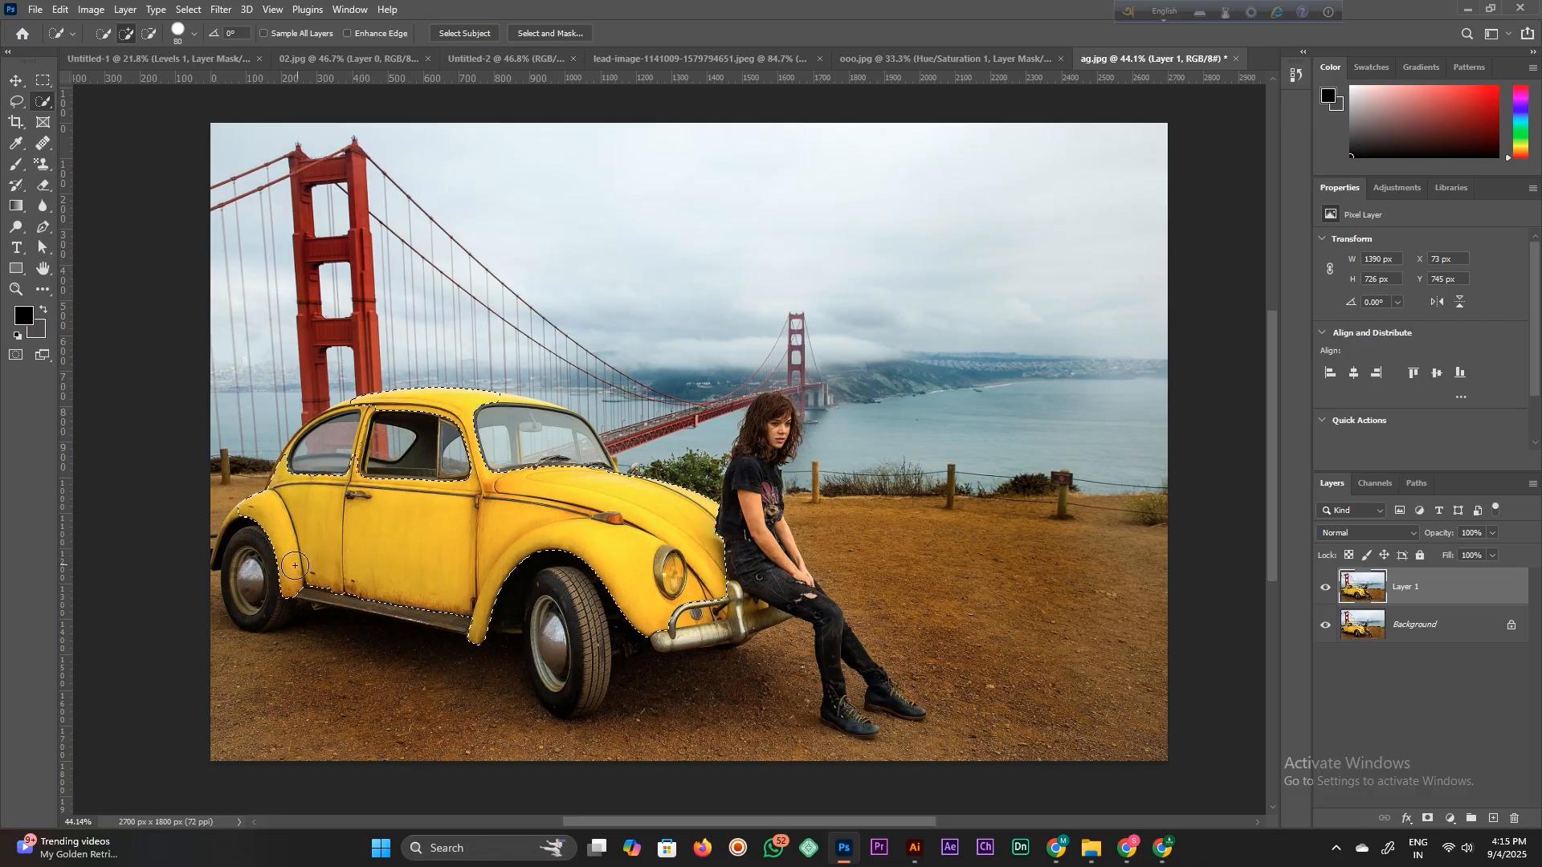
# Add the missing outer strip of the rear fender to the selection with the Lasso tool.
pyautogui.press('z')
pyautogui.moveTo(208, 543); pyautogui.dragTo(273, 543)
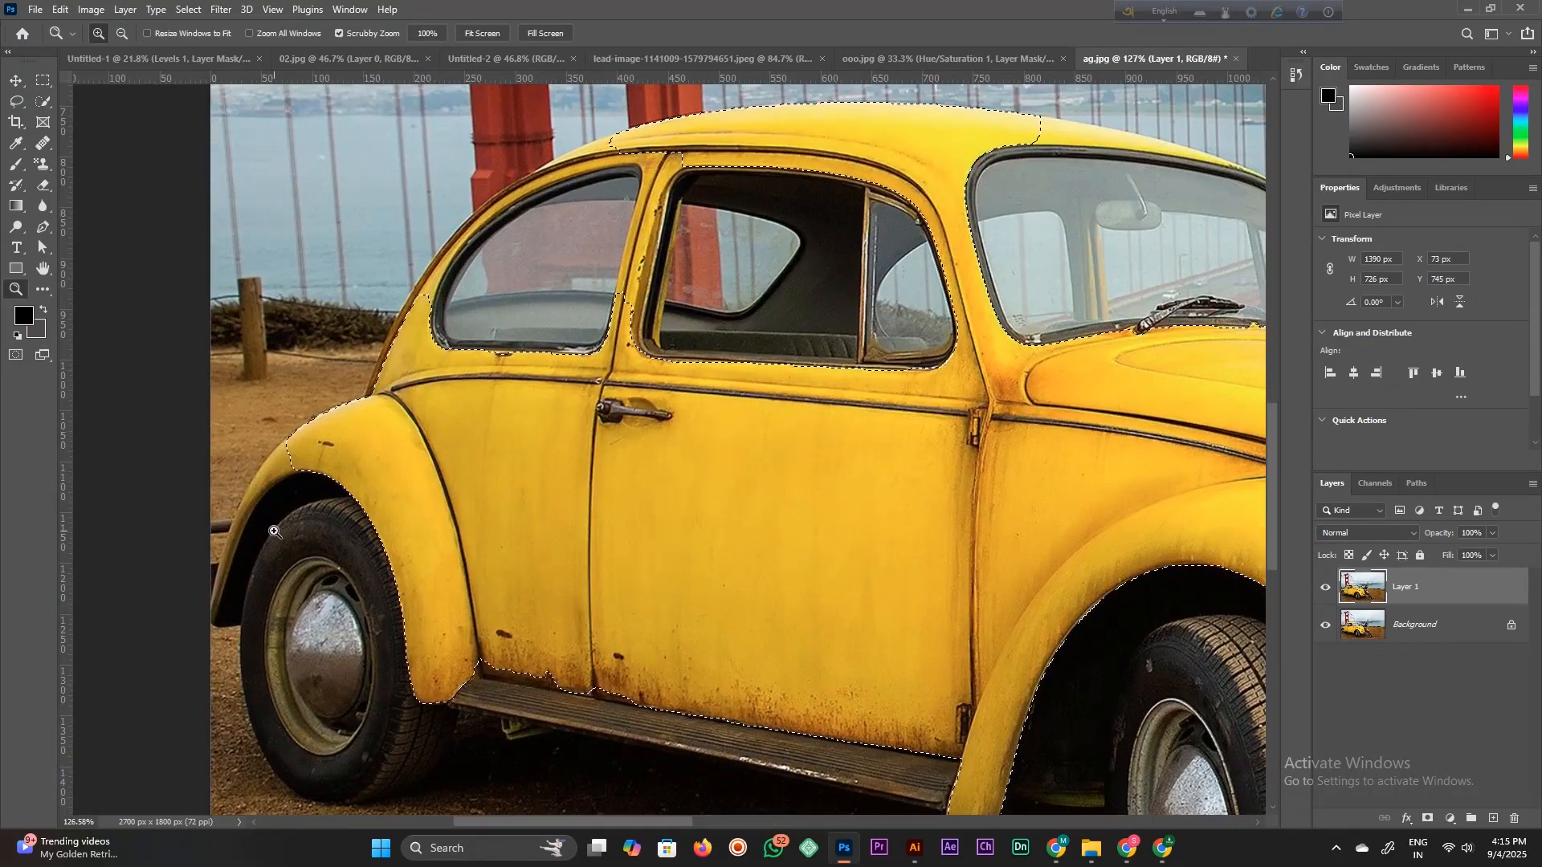
pyautogui.click(16, 102)
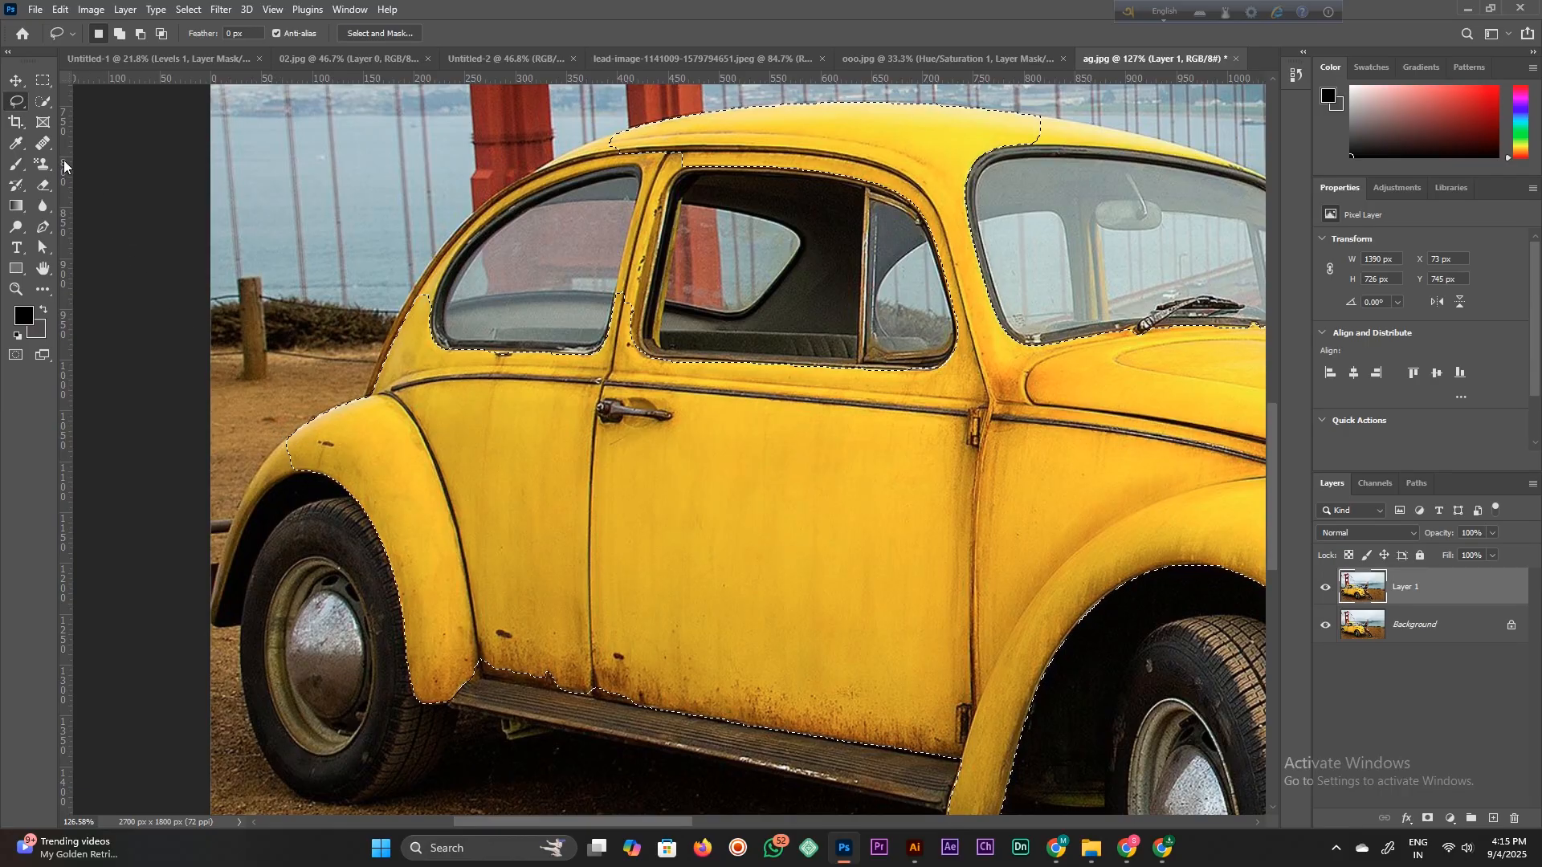
pyautogui.rightClick(17, 108)
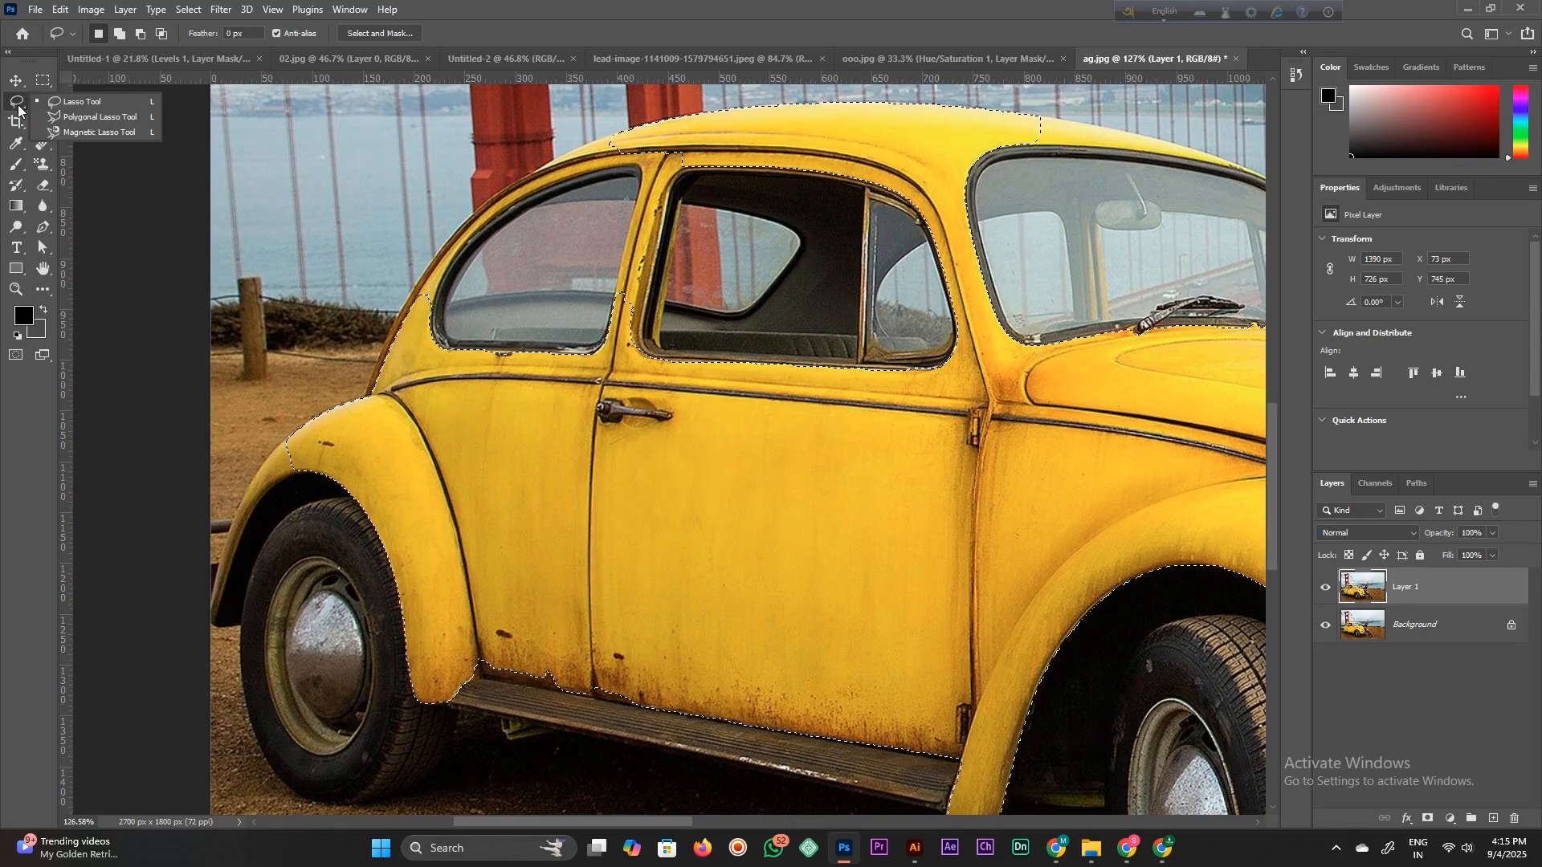
pyautogui.click(52, 83)
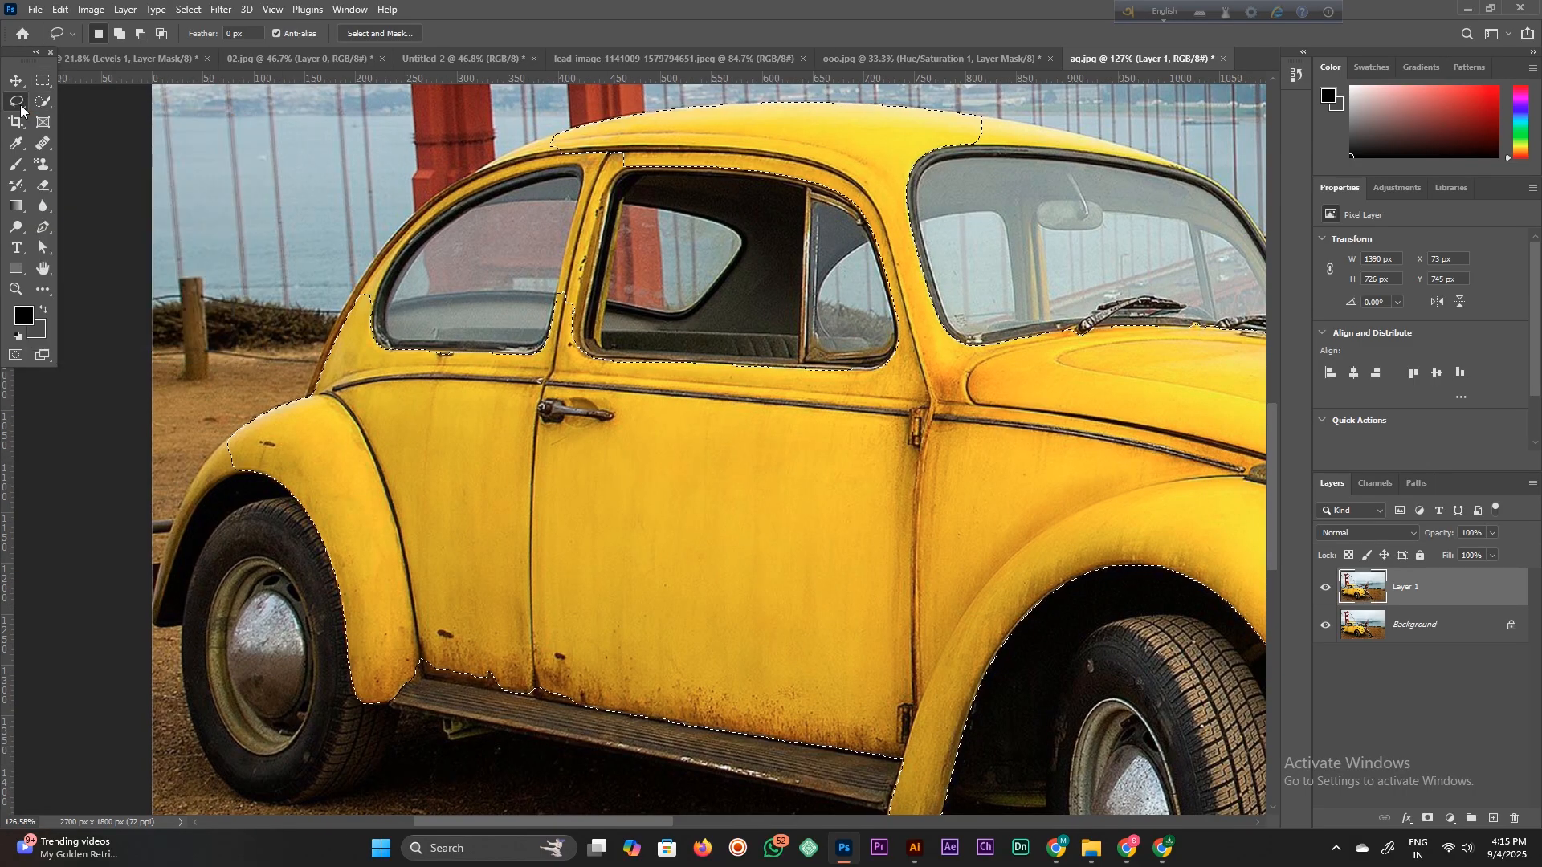
pyautogui.scroll(-2, 372, 409)
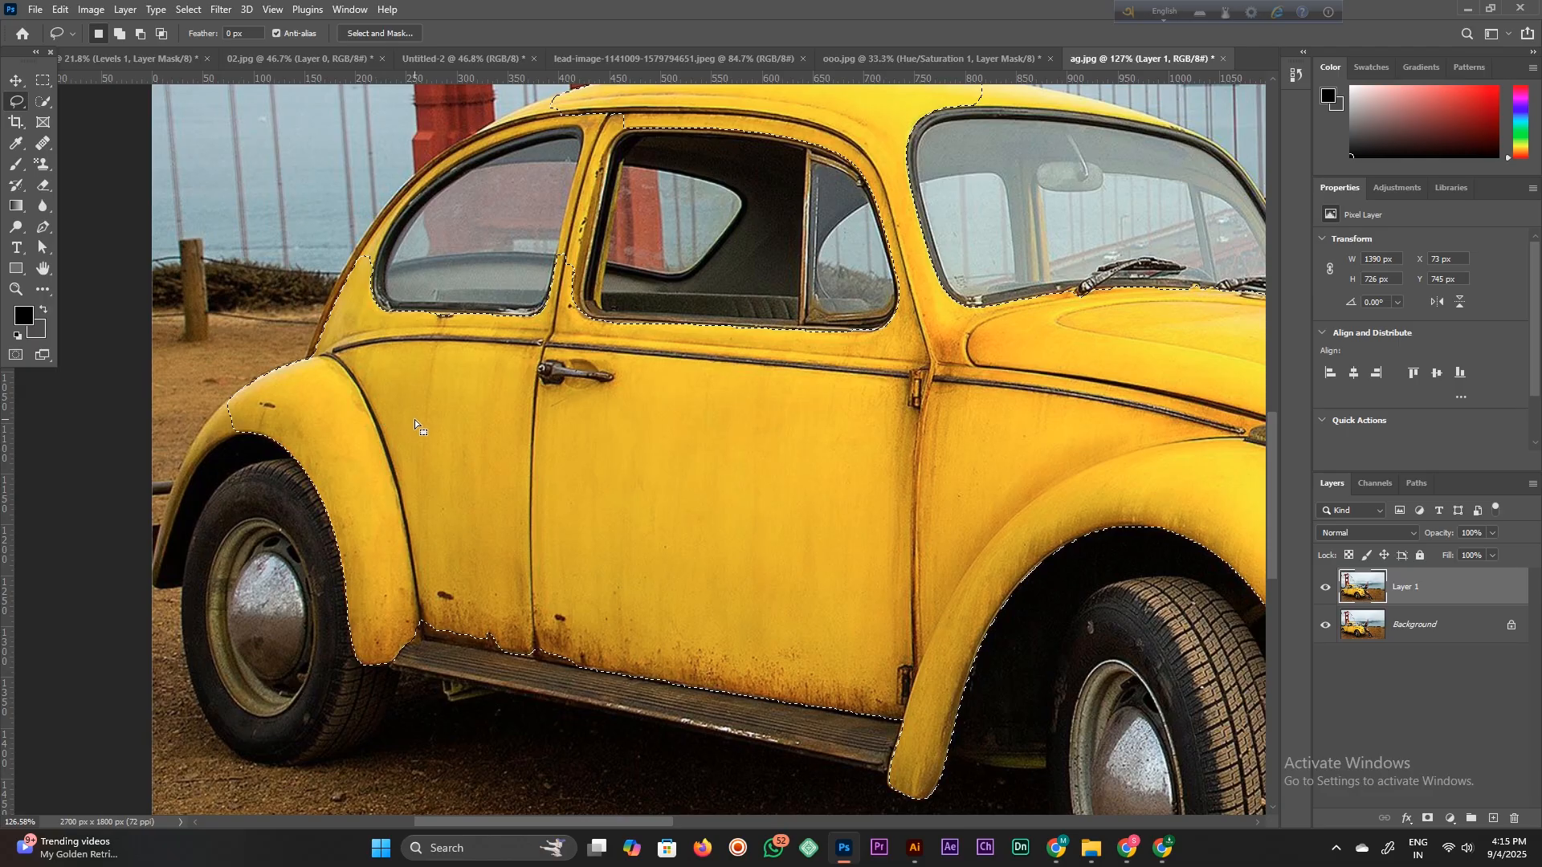
pyautogui.press('z')
pyautogui.moveTo(415, 420); pyautogui.dragTo(374, 421)
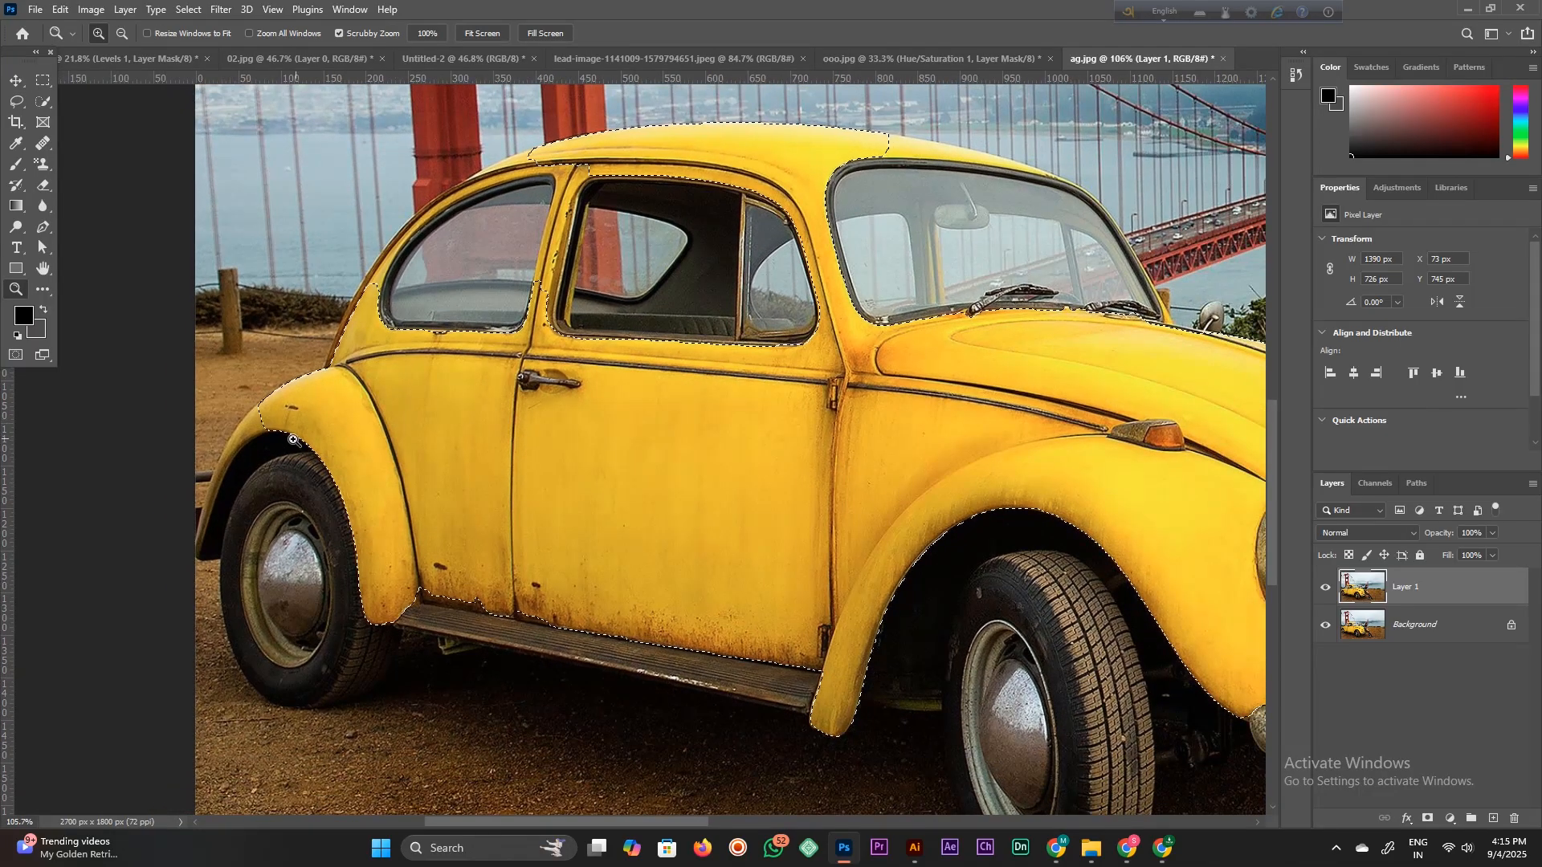
pyautogui.click(268, 444)
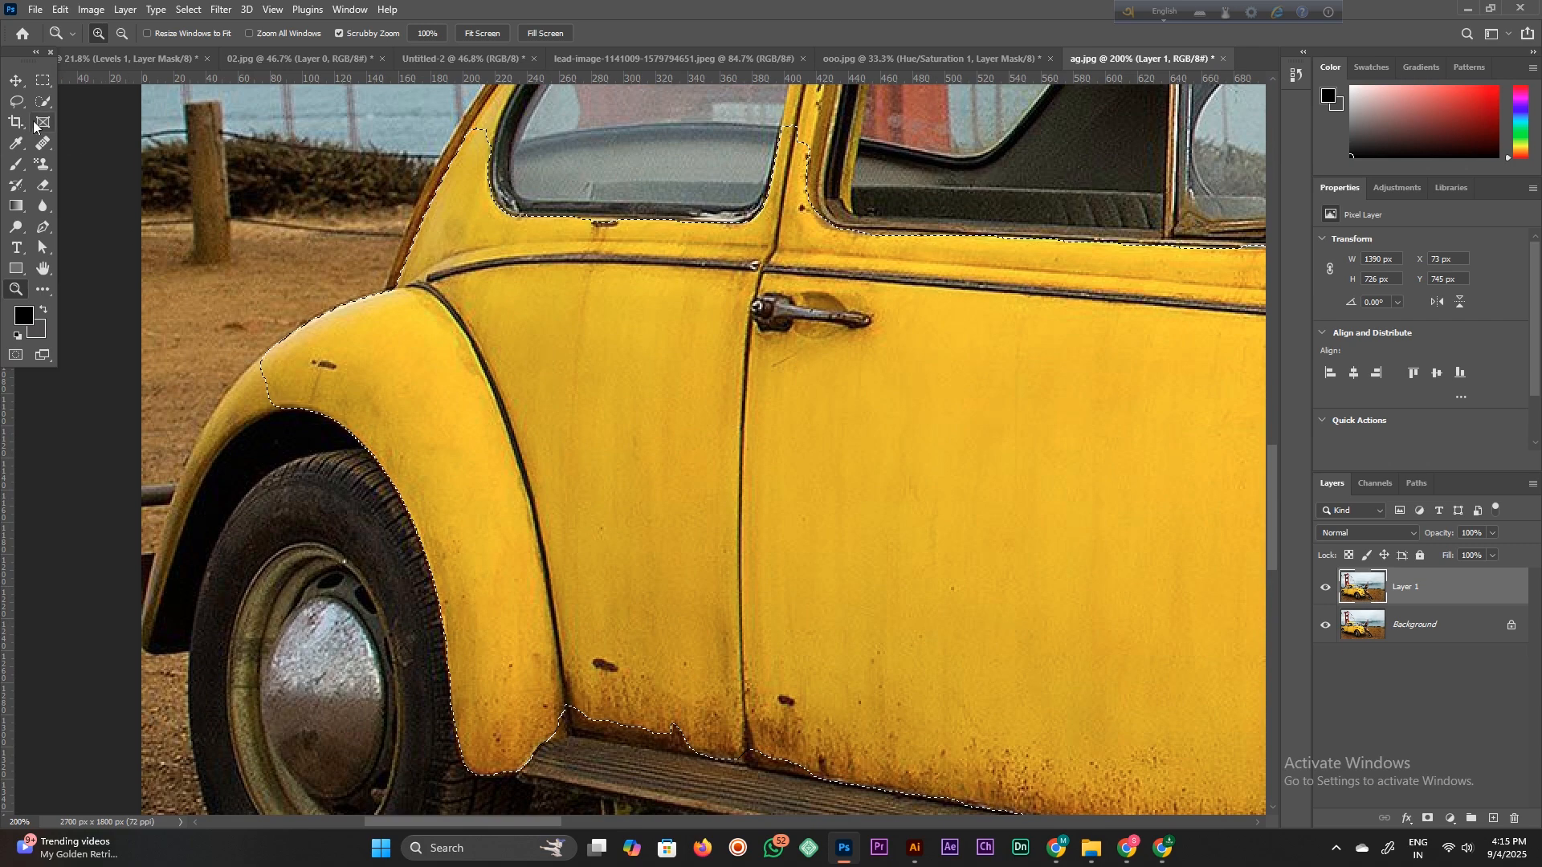
pyautogui.click(18, 103)
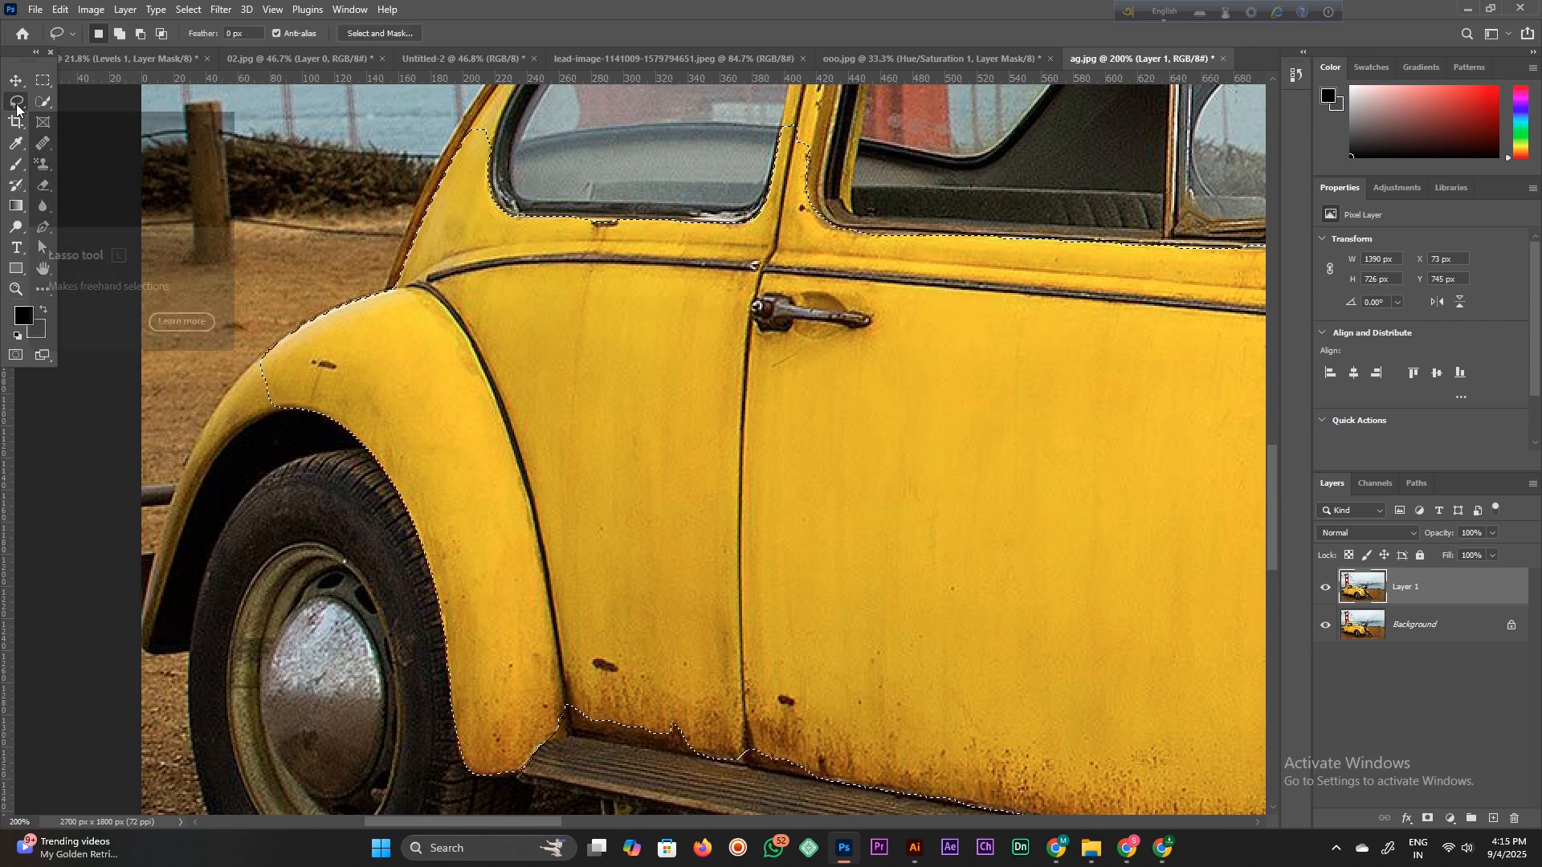
pyautogui.press('shift')
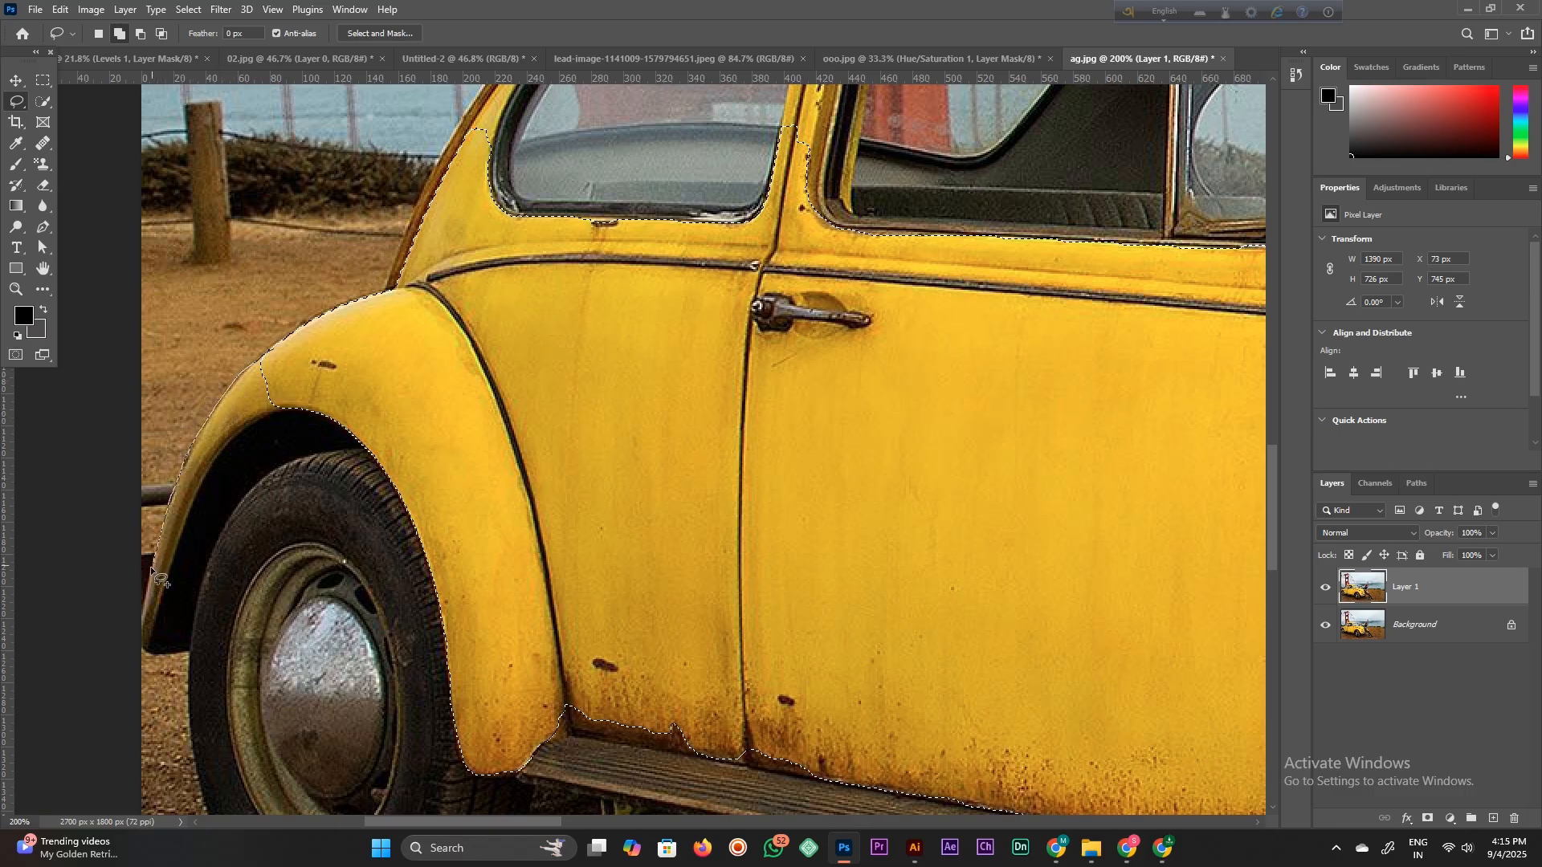
pyautogui.moveTo(147, 654)
pyautogui.mouseDown()
pyautogui.moveTo(218, 467)
pyautogui.moveTo(318, 391)
pyautogui.moveTo(321, 357)
pyautogui.moveTo(277, 354)
pyautogui.mouseUp()
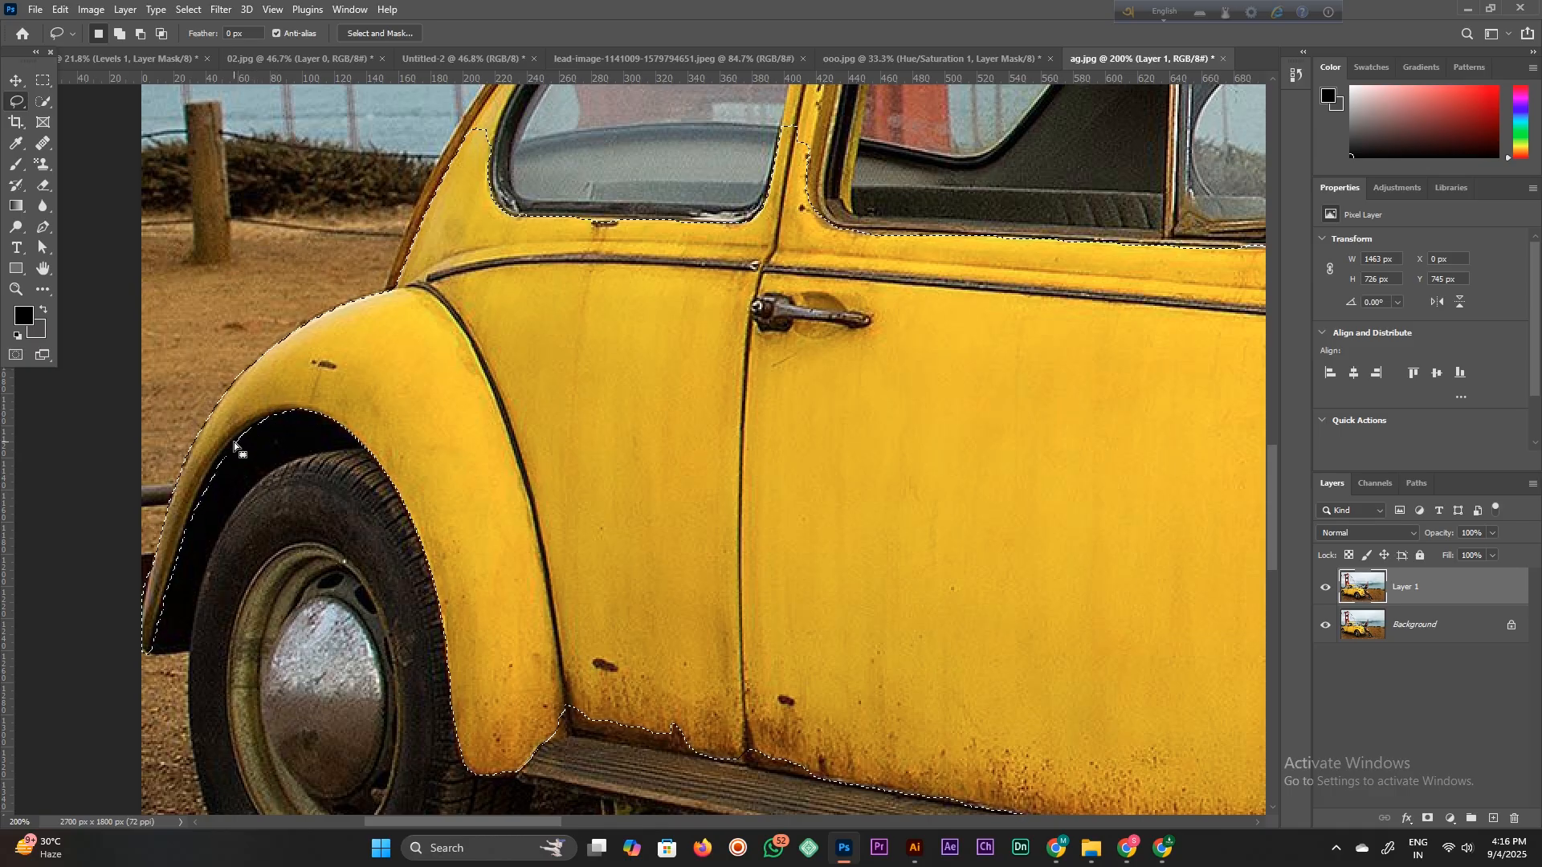
# Subtract the dark area inside the rear wheel arch from the selection with the Lasso tool.
pyautogui.press('alt')
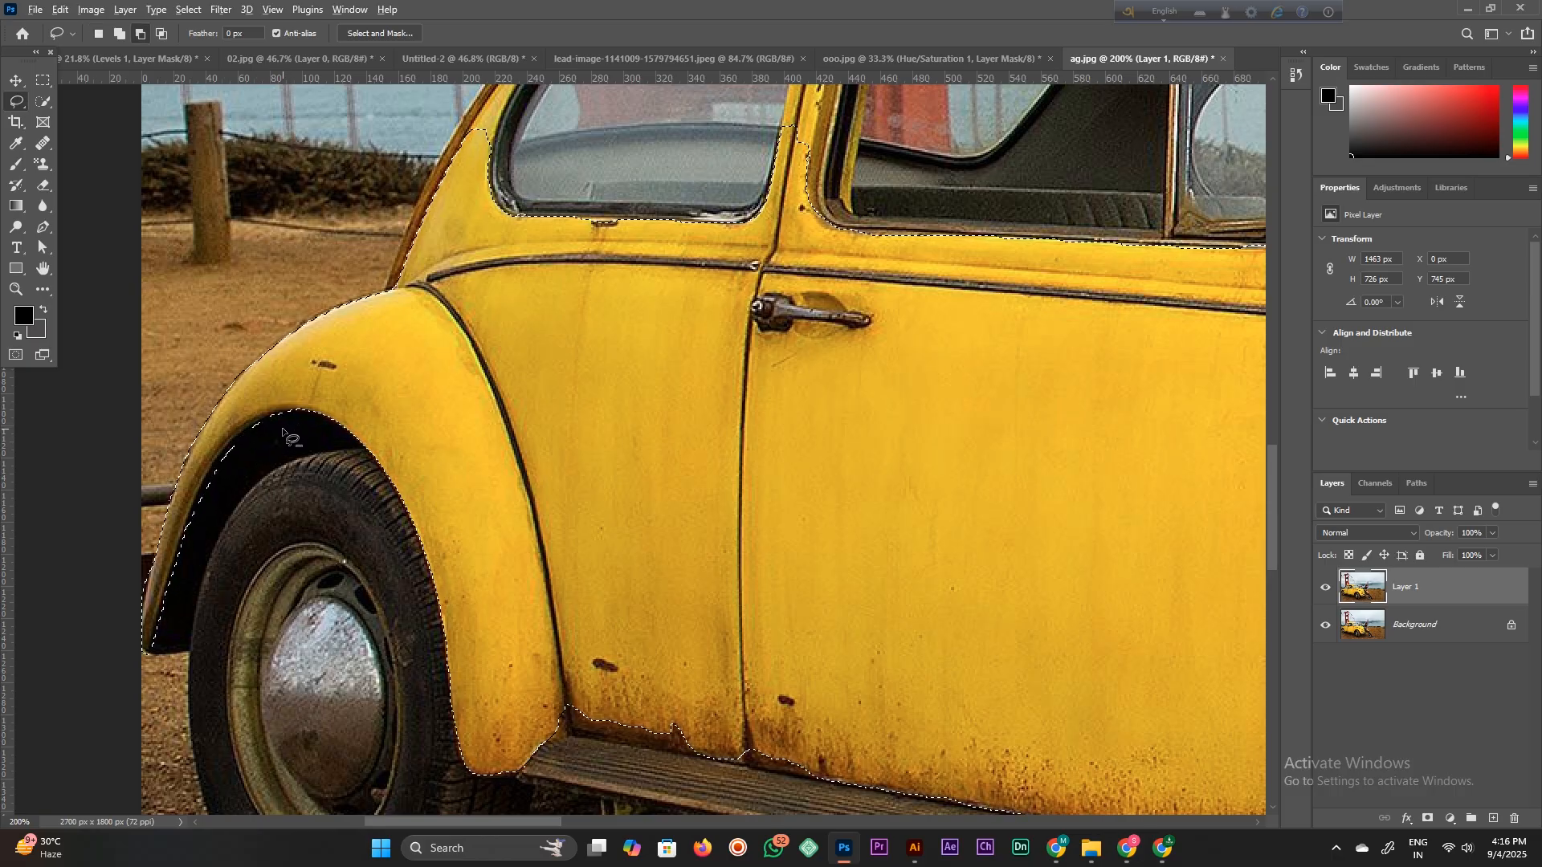
pyautogui.moveTo(263, 421)
pyautogui.mouseDown()
pyautogui.moveTo(204, 484)
pyautogui.moveTo(190, 542)
pyautogui.moveTo(280, 443)
pyautogui.mouseUp()
pyautogui.moveTo(285, 426); pyautogui.dragTo(279, 418)
# Refine the selection edge where the rear fender meets the running board.
pyautogui.scroll(-2, 225, 458)
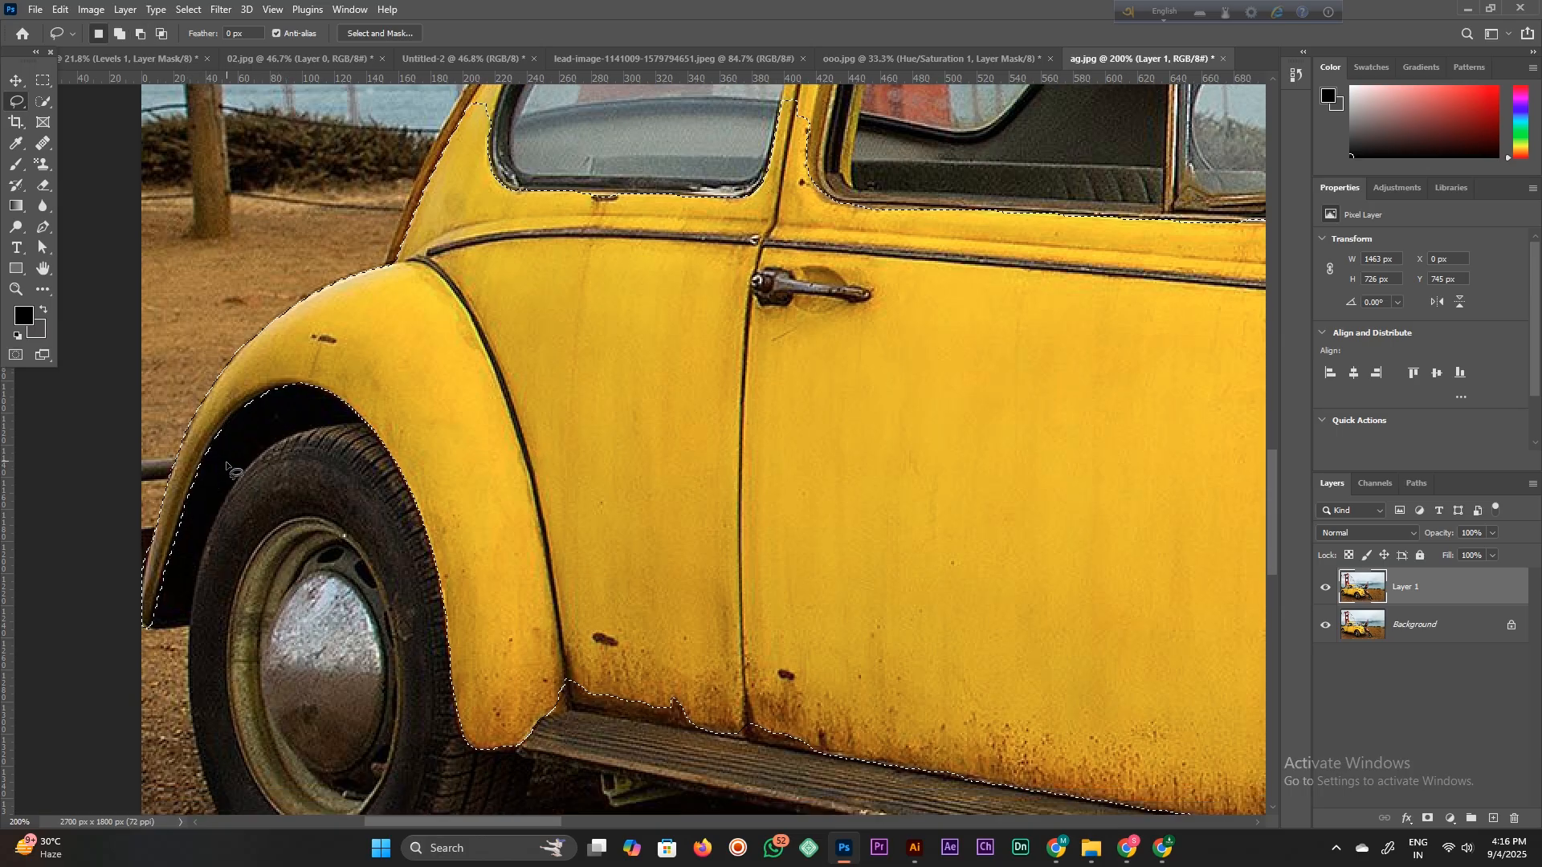
pyautogui.scroll(-2, 474, 458)
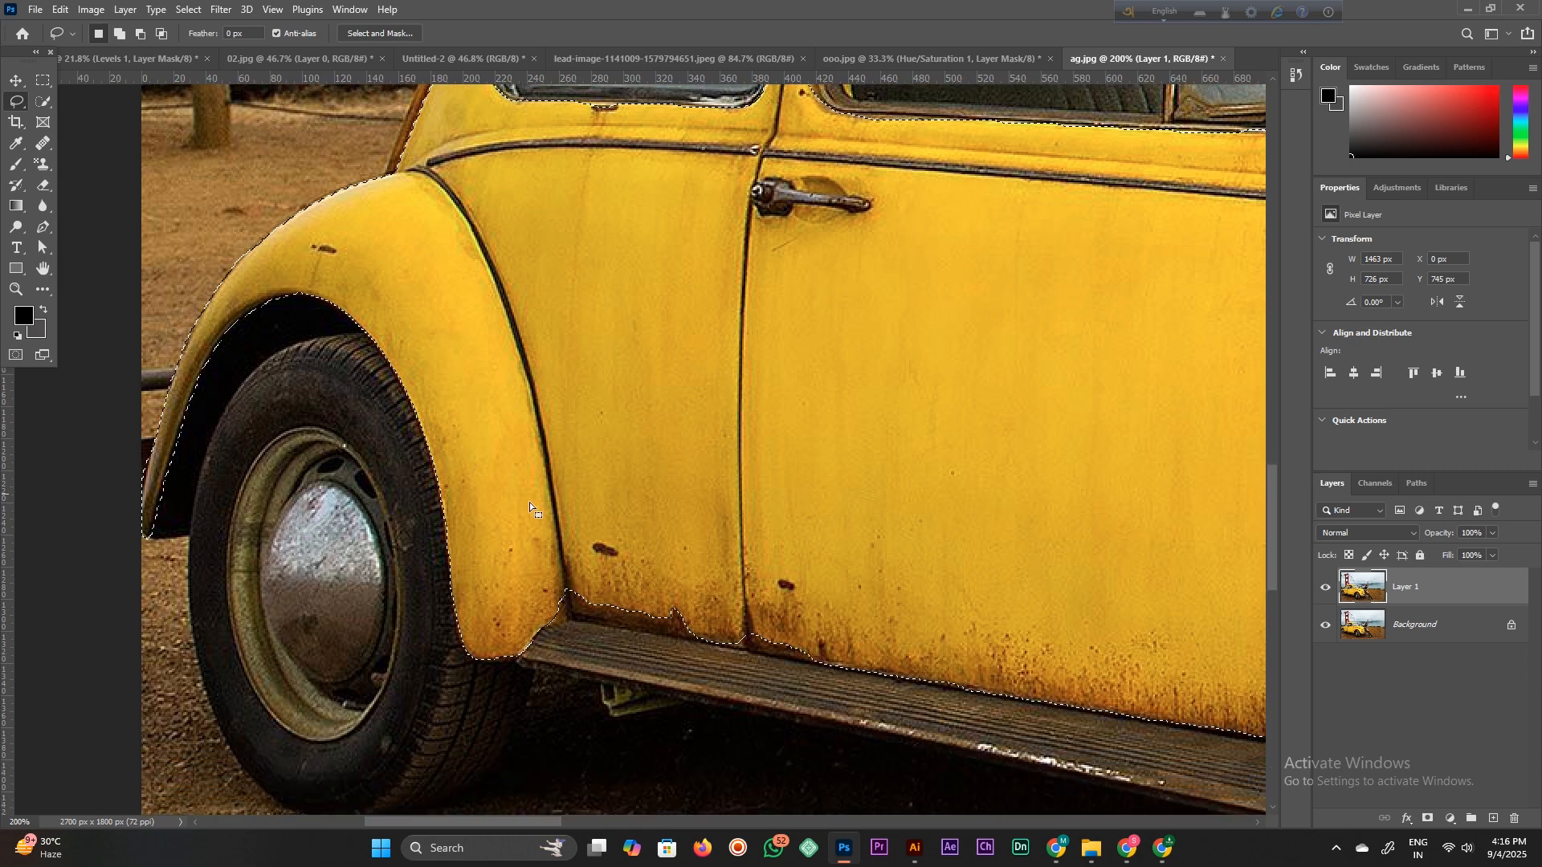
pyautogui.press('space')
pyautogui.moveTo(753, 553)
pyautogui.mouseDown()
pyautogui.moveTo(621, 539)
pyautogui.moveTo(509, 458)
pyautogui.mouseUp()
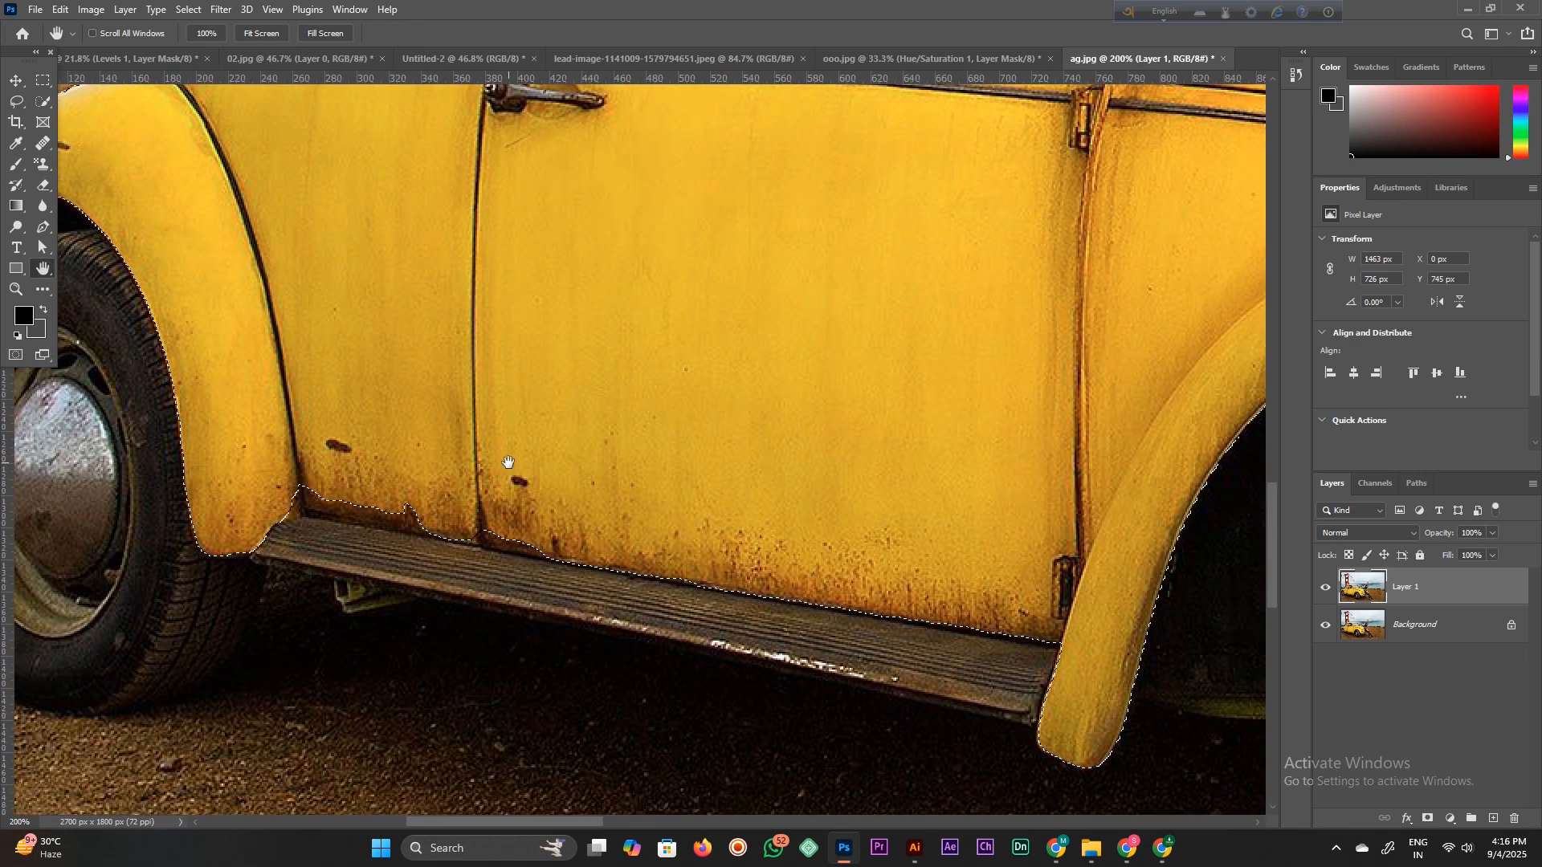
pyautogui.moveTo(270, 511)
pyautogui.mouseDown()
pyautogui.moveTo(771, 604)
pyautogui.moveTo(257, 506)
pyautogui.mouseUp()
# Extend and refine the selection along the front of the car, the hood beside the seated woman and the hood edge near the mirror.
pyautogui.press('space')
pyautogui.moveTo(1189, 482)
pyautogui.mouseDown()
pyautogui.moveTo(399, 375)
pyautogui.moveTo(413, 475)
pyautogui.mouseUp()
pyautogui.moveTo(726, 347); pyautogui.dragTo(726, 258)
pyautogui.moveTo(978, 553)
pyautogui.mouseDown()
pyautogui.moveTo(1020, 517)
pyautogui.moveTo(955, 505)
pyautogui.moveTo(990, 486)
pyautogui.moveTo(902, 502)
pyautogui.moveTo(897, 551)
pyautogui.moveTo(848, 504)
pyautogui.moveTo(787, 576)
pyautogui.mouseUp()
pyautogui.moveTo(1015, 322)
pyautogui.mouseDown()
pyautogui.moveTo(1032, 351)
pyautogui.moveTo(1020, 363)
pyautogui.mouseUp()
pyautogui.moveTo(1099, 452)
pyautogui.mouseDown()
pyautogui.moveTo(1197, 471)
pyautogui.moveTo(1102, 514)
pyautogui.moveTo(1161, 538)
pyautogui.moveTo(1118, 569)
pyautogui.mouseUp()
pyautogui.scroll(-2, 1117, 546)
pyautogui.scroll(10, 551, 458)
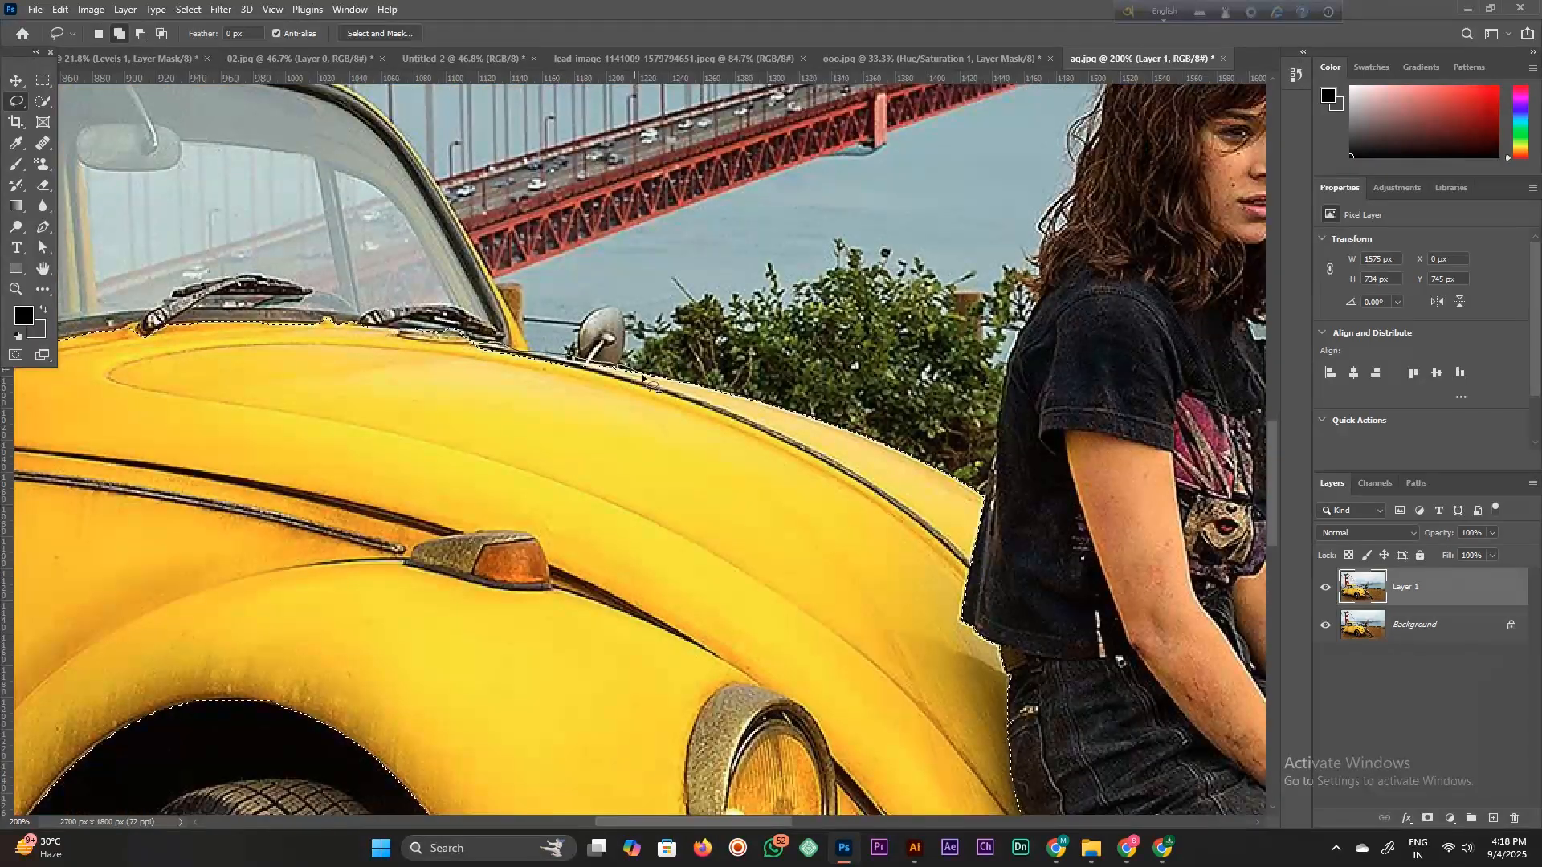
pyautogui.moveTo(604, 379); pyautogui.dragTo(576, 354)
# Refine the lasso selection along the roof and above the windshield and side windows.
pyautogui.moveTo(543, 372); pyautogui.dragTo(903, 535)
pyautogui.moveTo(332, 208)
pyautogui.mouseDown()
pyautogui.moveTo(669, 248)
pyautogui.moveTo(346, 177)
pyautogui.mouseUp()
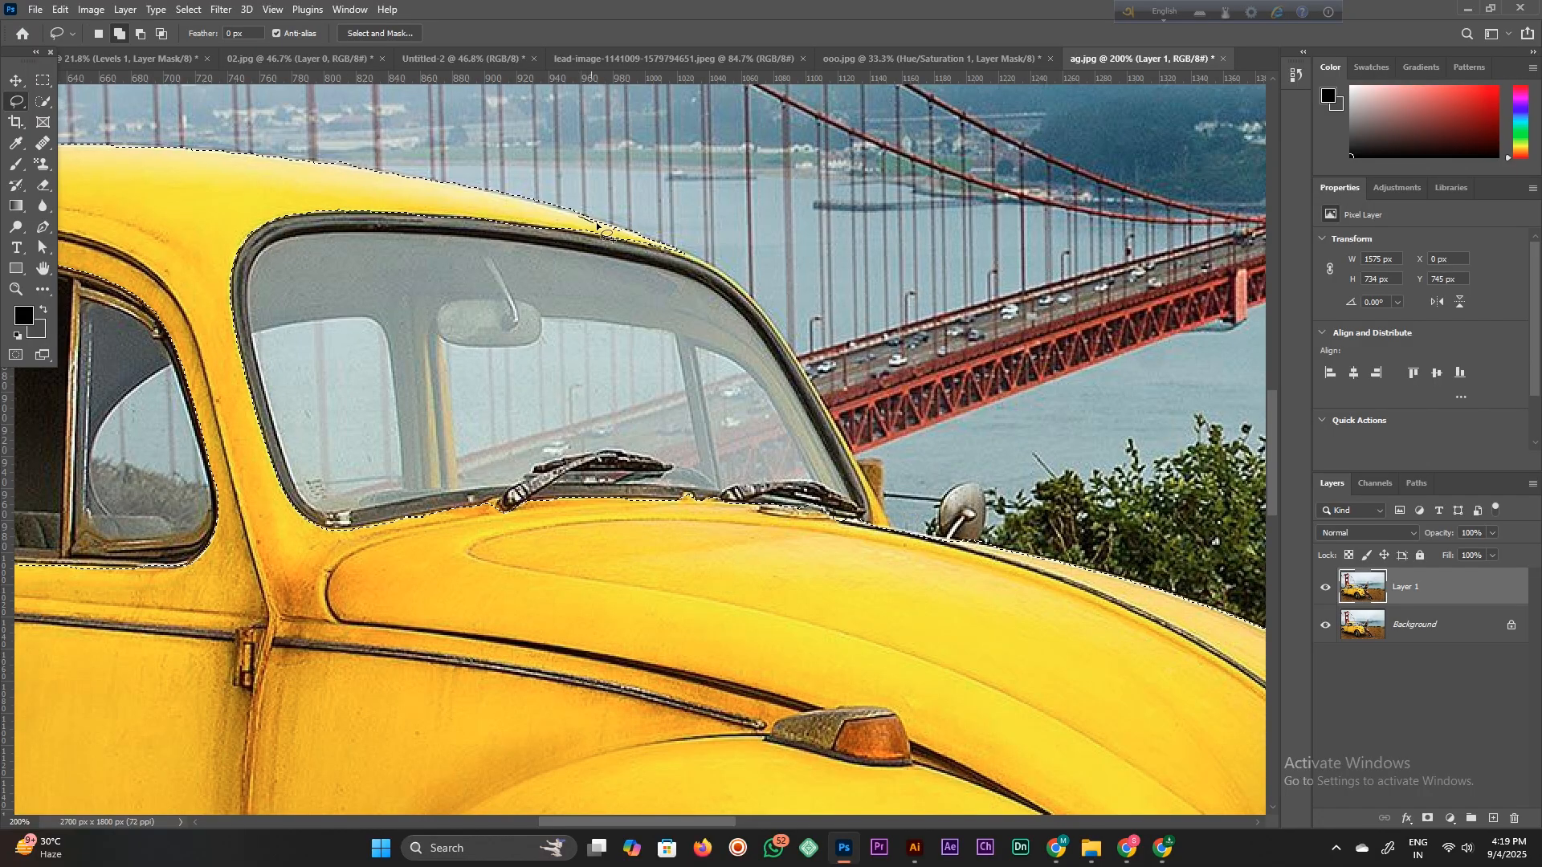
pyautogui.hscroll(-10, 853, 519)
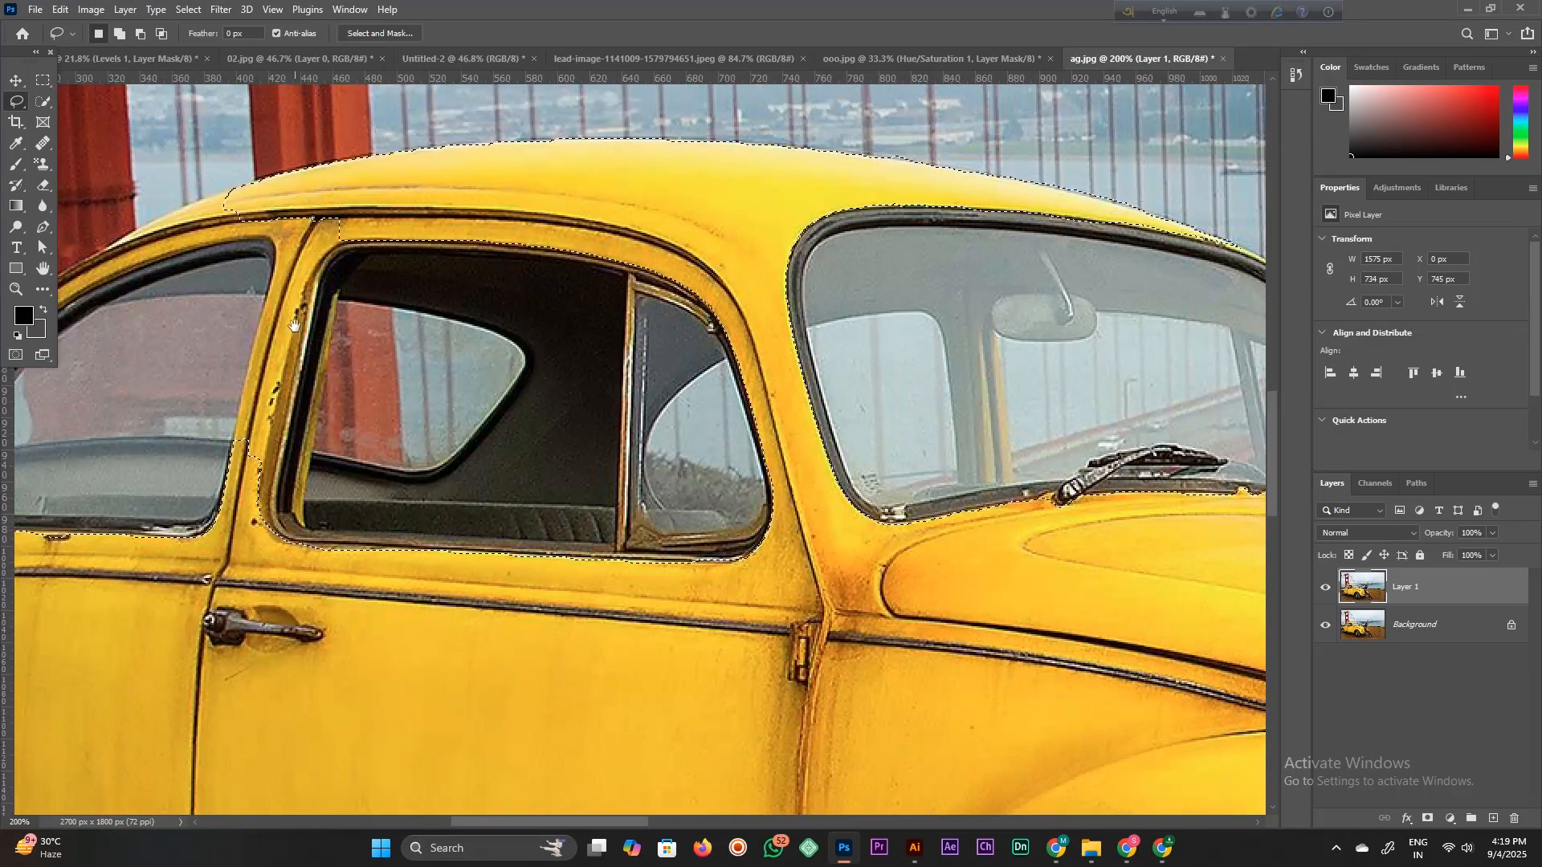
pyautogui.moveTo(530, 253)
pyautogui.mouseDown()
pyautogui.moveTo(456, 318)
pyautogui.moveTo(436, 442)
pyautogui.moveTo(451, 566)
pyautogui.moveTo(384, 428)
pyautogui.moveTo(487, 205)
pyautogui.mouseUp()
pyautogui.moveTo(433, 277)
pyautogui.mouseDown()
pyautogui.moveTo(393, 426)
pyautogui.moveTo(212, 296)
pyautogui.moveTo(88, 394)
pyautogui.moveTo(460, 233)
pyautogui.moveTo(438, 269)
pyautogui.mouseUp()
pyautogui.moveTo(324, 228); pyautogui.dragTo(351, 210)
# Add the rear roof pillar to the selection and clean up its edge around the rear side window.
pyautogui.moveTo(166, 312); pyautogui.dragTo(100, 378)
pyautogui.moveTo(418, 280)
pyautogui.mouseDown()
pyautogui.moveTo(434, 283)
pyautogui.moveTo(421, 276)
pyautogui.mouseUp()
pyautogui.moveTo(69, 436); pyautogui.dragTo(382, 347)
pyautogui.moveTo(355, 397)
pyautogui.mouseDown()
pyautogui.moveTo(313, 514)
pyautogui.moveTo(331, 443)
pyautogui.mouseUp()
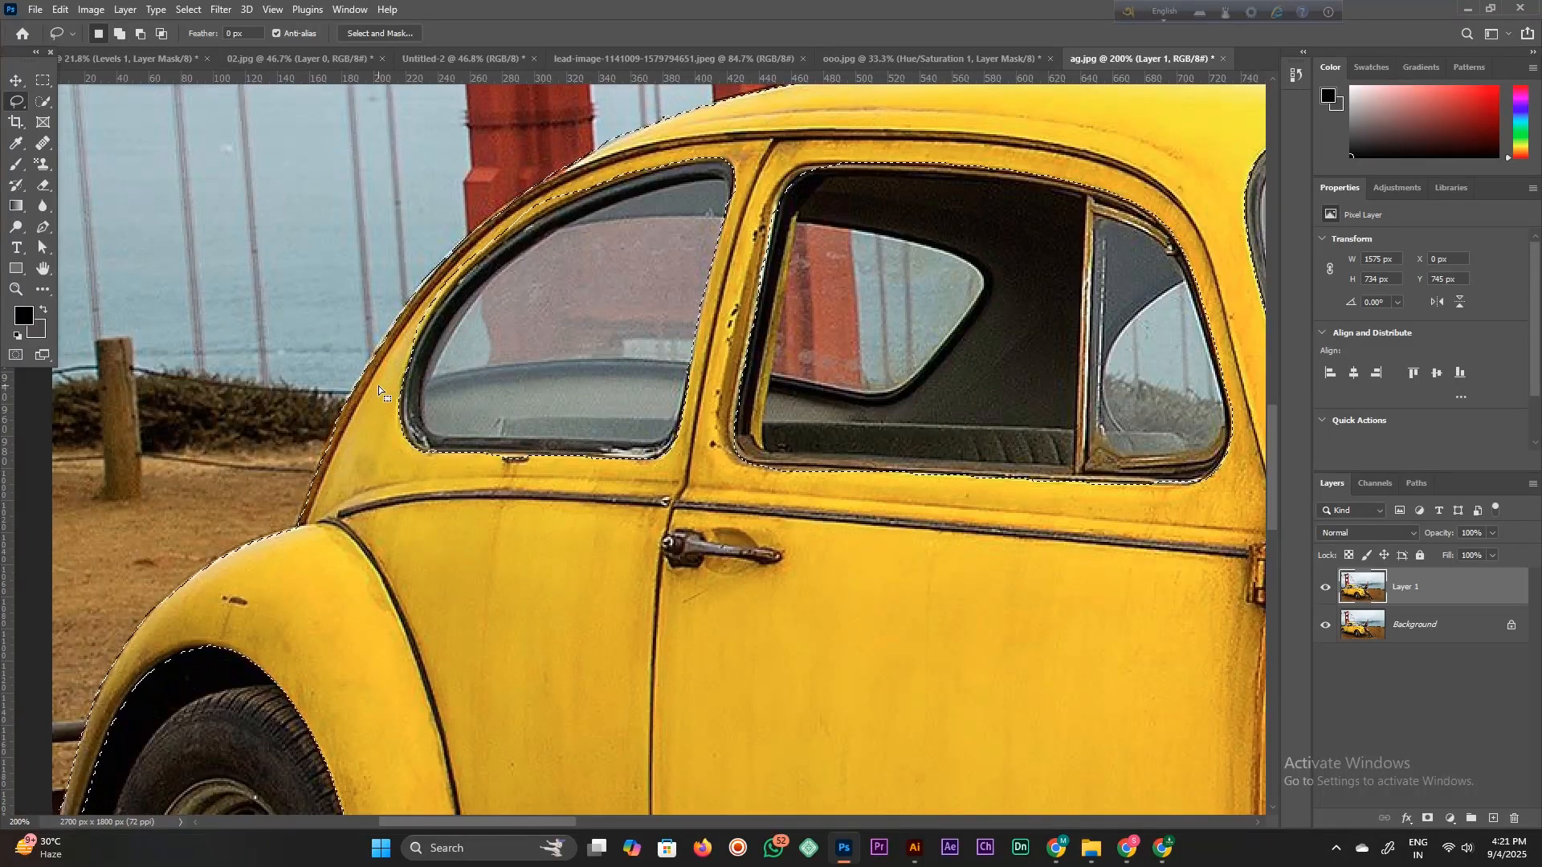
pyautogui.moveTo(443, 423); pyautogui.dragTo(433, 426)
# Exclude the headlight and the orange turn signal on the front fender from the selection.
pyautogui.moveTo(1178, 645); pyautogui.dragTo(1229, 645)
pyautogui.moveTo(1028, 480)
pyautogui.mouseDown()
pyautogui.moveTo(1006, 593)
pyautogui.moveTo(1024, 646)
pyautogui.moveTo(1089, 690)
pyautogui.moveTo(1049, 631)
pyautogui.mouseUp()
pyautogui.moveTo(1077, 497); pyautogui.dragTo(1110, 490)
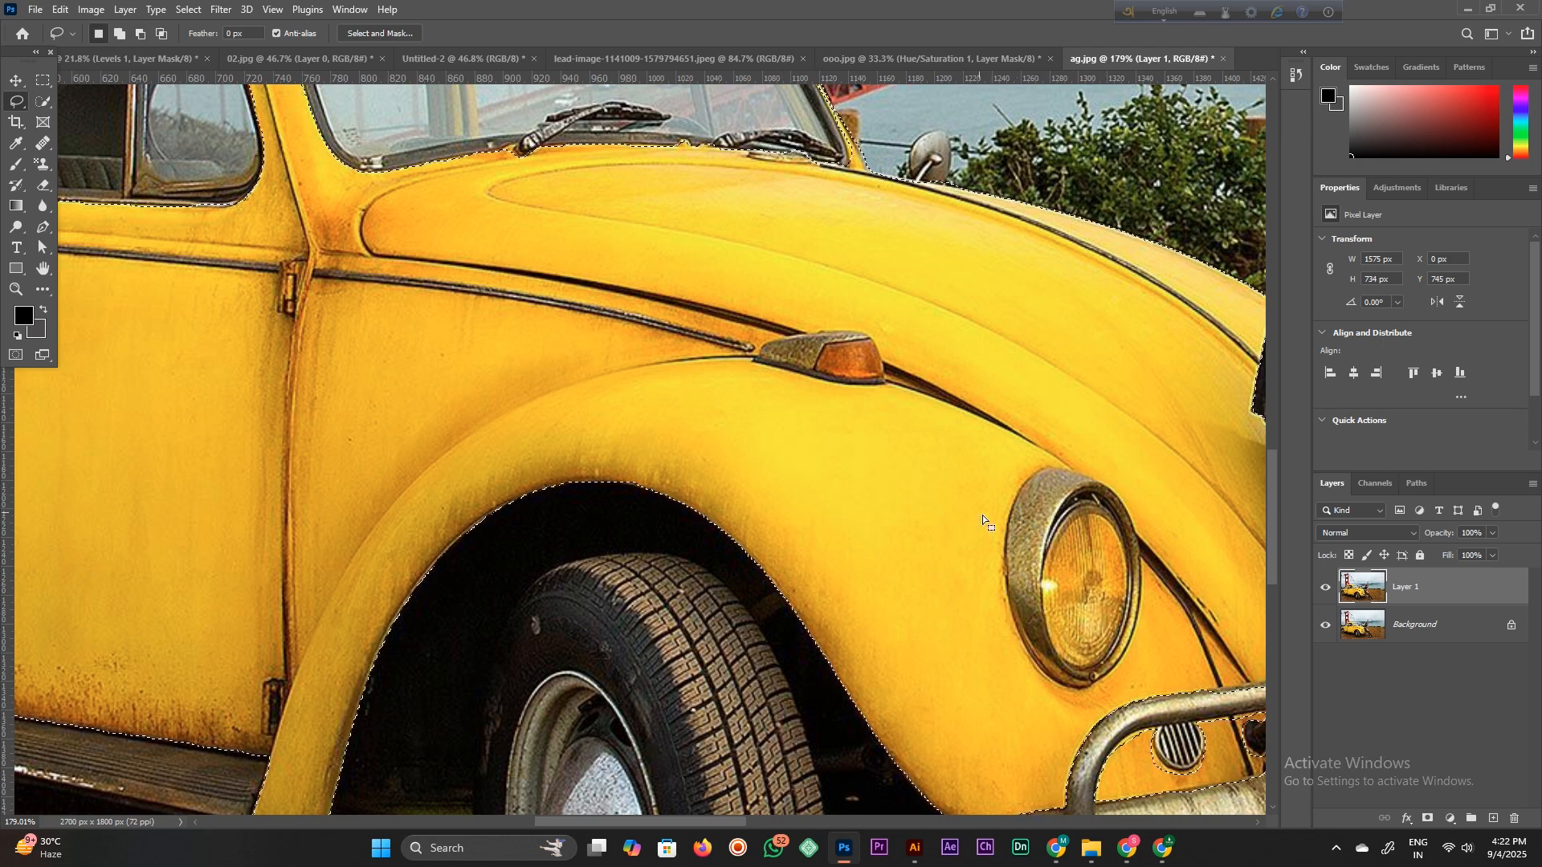
pyautogui.moveTo(1023, 484)
pyautogui.mouseDown()
pyautogui.moveTo(1009, 527)
pyautogui.moveTo(1056, 678)
pyautogui.moveTo(1141, 536)
pyautogui.moveTo(1129, 509)
pyautogui.moveTo(1117, 623)
pyautogui.moveTo(1085, 515)
pyautogui.mouseUp()
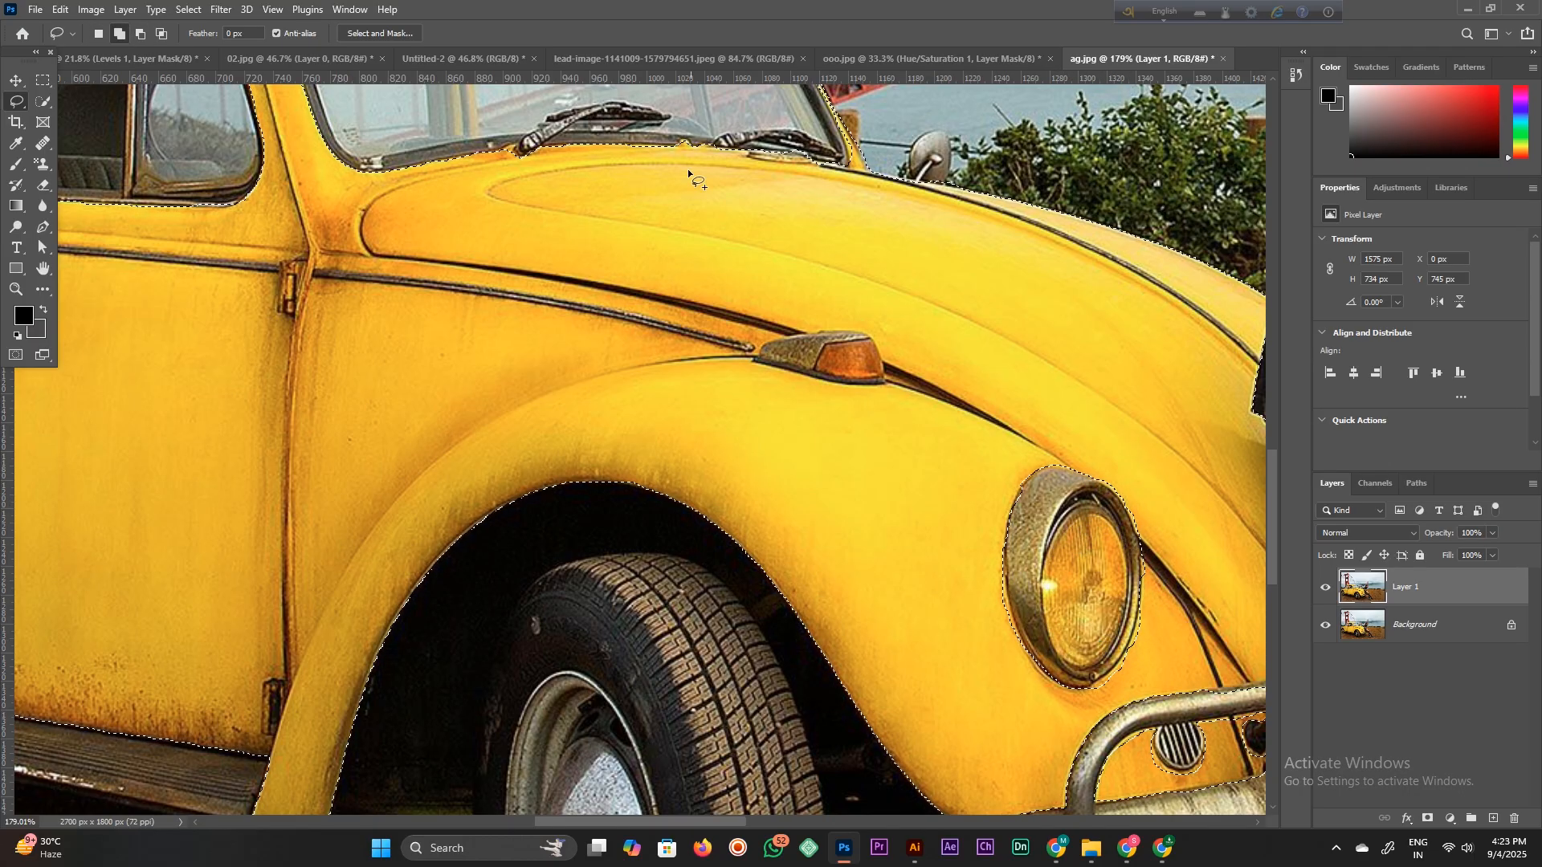
pyautogui.moveTo(755, 359)
pyautogui.mouseDown()
pyautogui.moveTo(815, 372)
pyautogui.moveTo(874, 347)
pyautogui.moveTo(789, 361)
pyautogui.mouseUp()
# Try copying the selected car body to a new layer, check it with the layer below hidden, and undo the copy.
pyautogui.press('z')
pyautogui.moveTo(892, 469); pyautogui.dragTo(819, 475)
pyautogui.hotkey('ctrl', 'j')
pyautogui.click(1327, 625)
pyautogui.click(1327, 625)
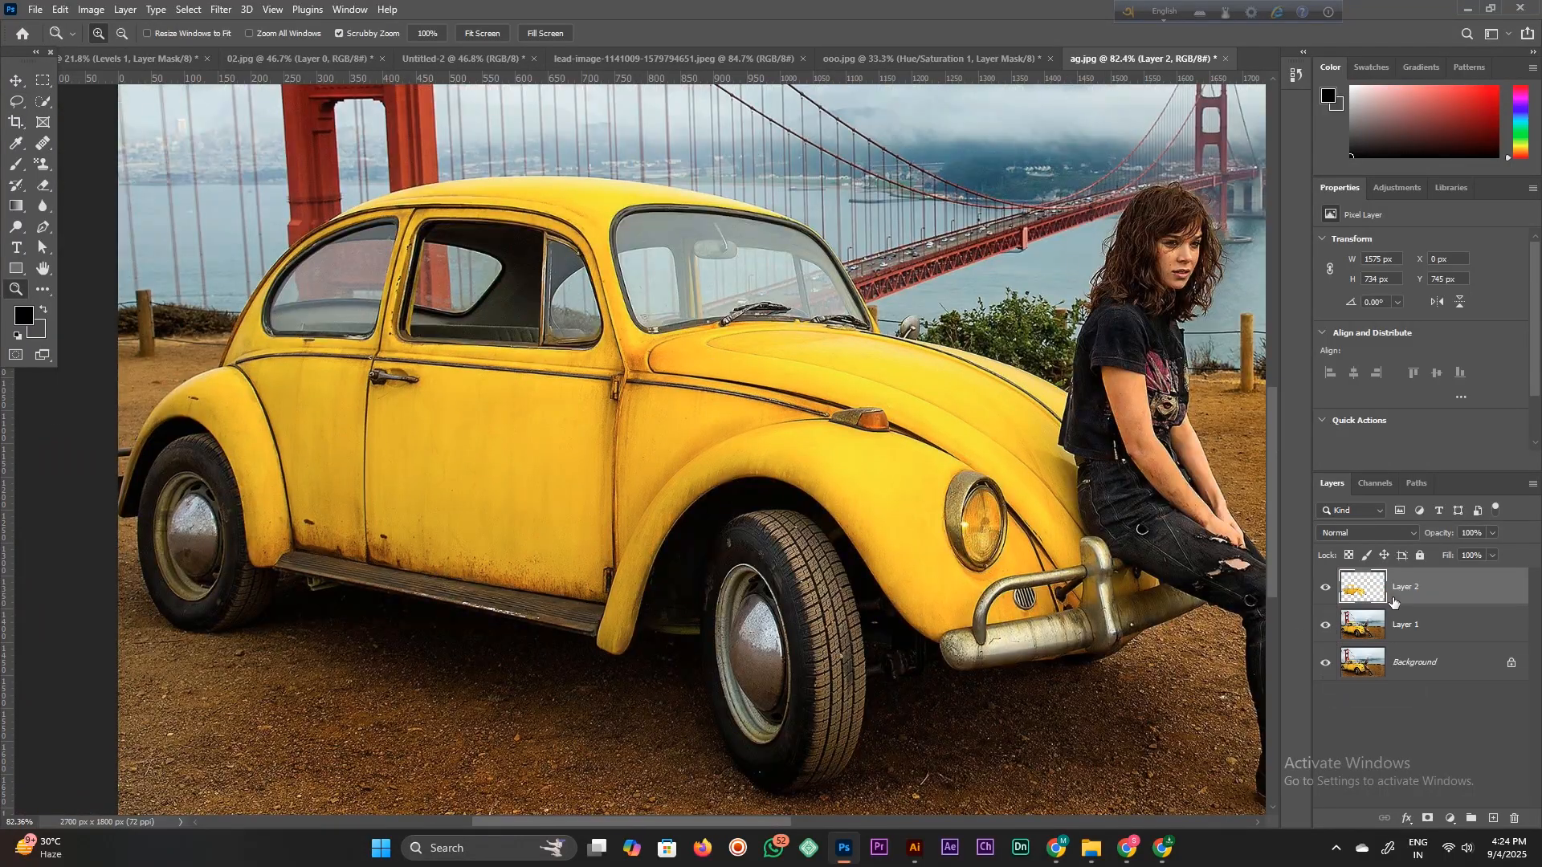
pyautogui.hotkey('ctrl', 'z')
# Add the narrow yellow frame strip inside the door window to the selection with the Lasso tool.
pyautogui.moveTo(410, 291); pyautogui.dragTo(515, 293)
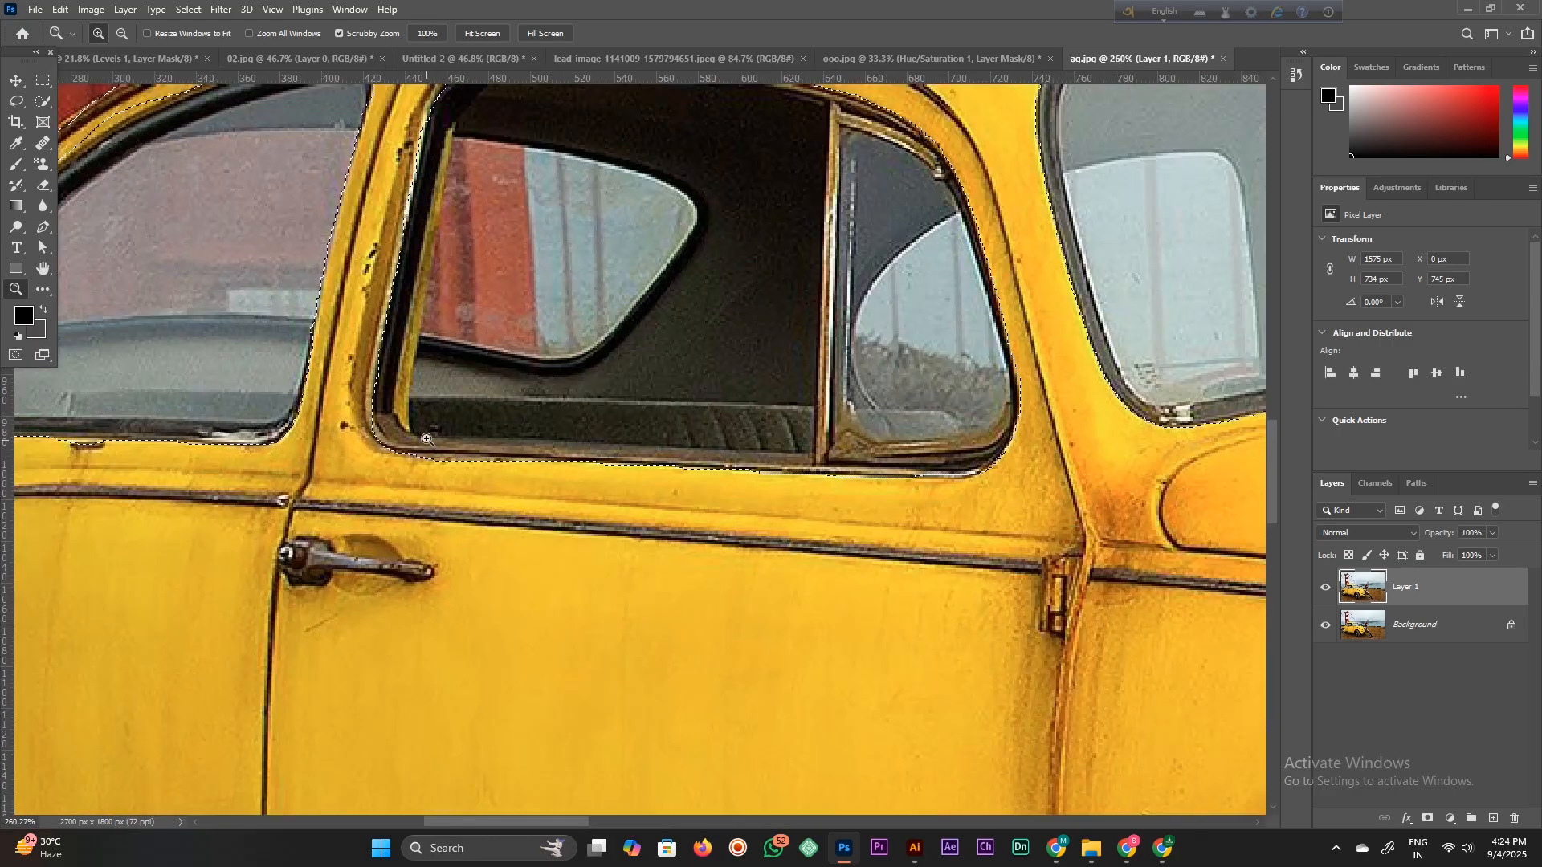
pyautogui.click(16, 102)
pyautogui.moveTo(456, 128)
pyautogui.mouseDown()
pyautogui.moveTo(406, 330)
pyautogui.moveTo(404, 418)
pyautogui.moveTo(463, 122)
pyautogui.moveTo(436, 187)
pyautogui.mouseUp()
pyautogui.hotkey('ctrl', 'z')
pyautogui.moveTo(410, 389); pyautogui.dragTo(454, 129)
# Copy the refined car selection to a new layer, inspect the cutout with Layer 1 hidden, and undo back to the selection.
pyautogui.press('z')
pyautogui.moveTo(554, 184); pyautogui.dragTo(449, 184)
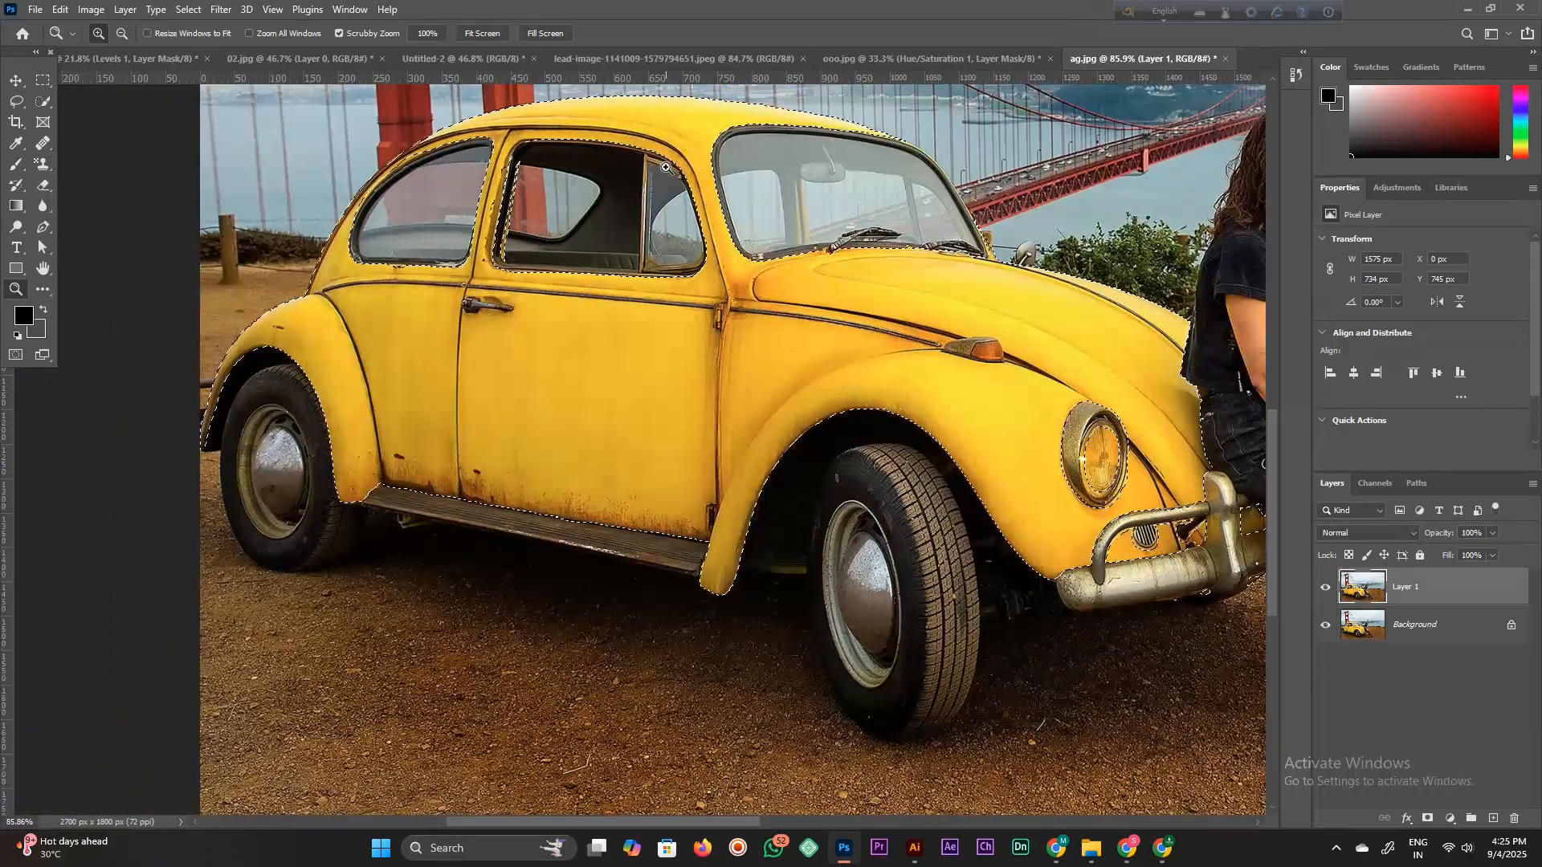
pyautogui.hotkey('ctrl', 'j')
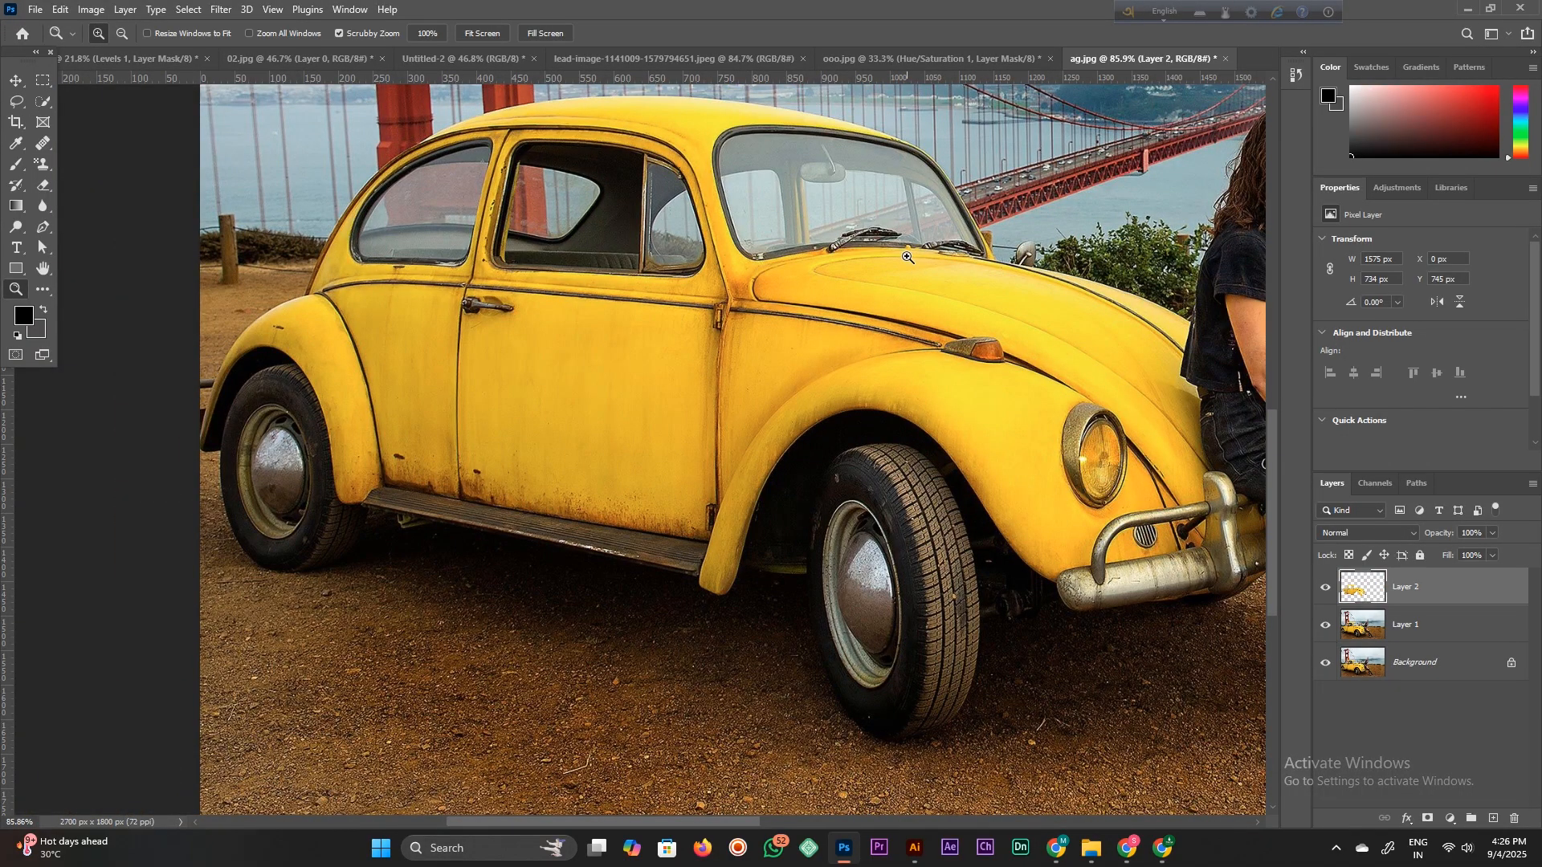
pyautogui.click(1325, 626)
pyautogui.click(1326, 628)
pyautogui.hotkey('ctrl', 'z')
pyautogui.hotkey('ctrl', 'z')
pyautogui.hotkey('ctrl', 'z')
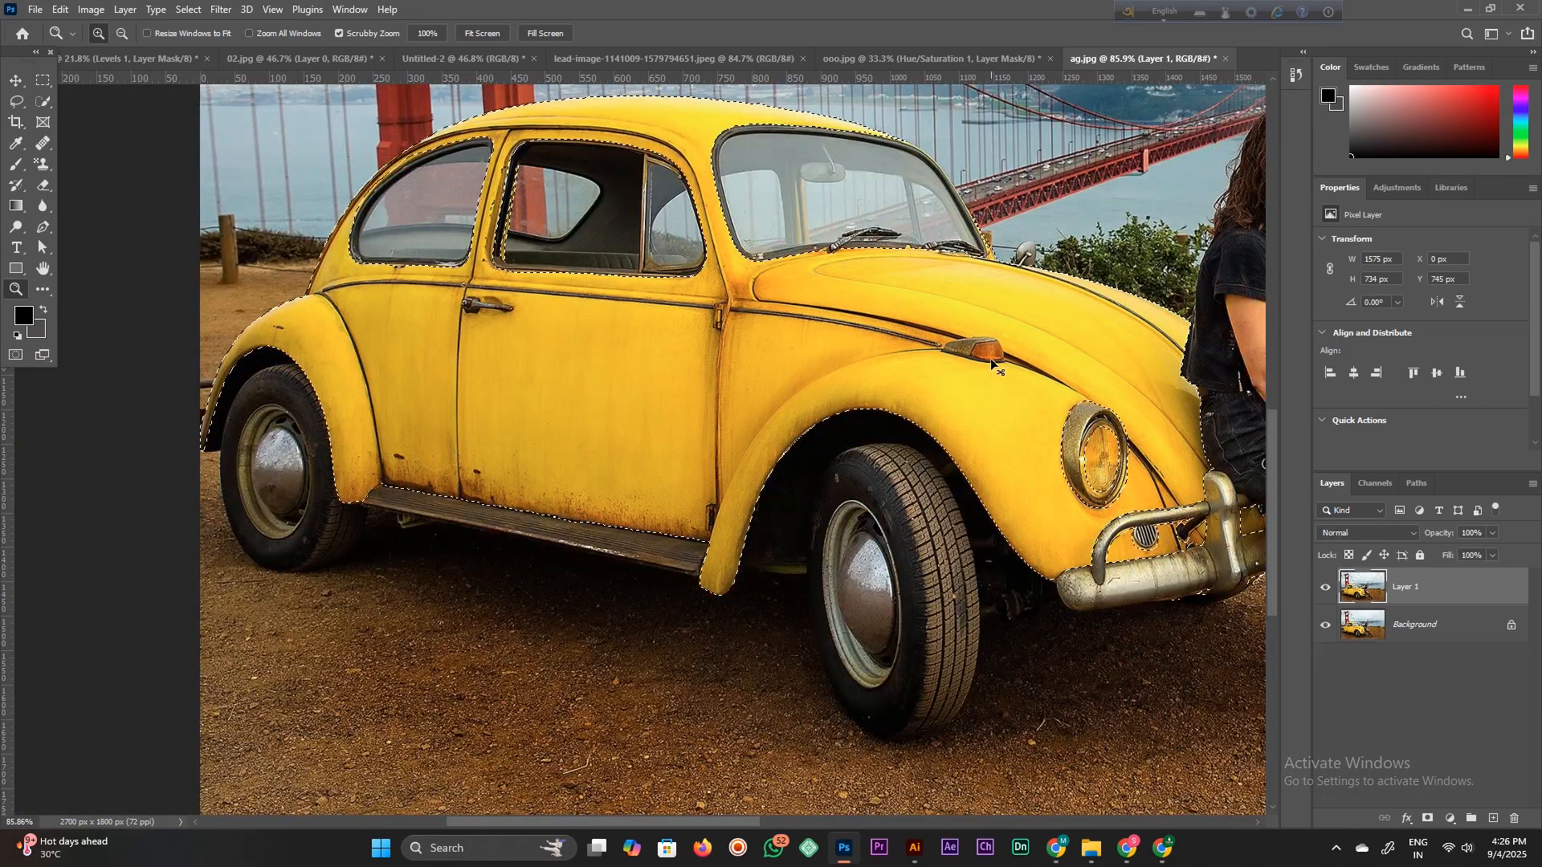
# Touch up the selection at the rear tip of the turn signal and copy the selected car body to a new layer.
pyautogui.moveTo(991, 332)
pyautogui.mouseDown()
pyautogui.moveTo(992, 387)
pyautogui.moveTo(1053, 368)
pyautogui.mouseUp()
pyautogui.press('l')
pyautogui.moveTo(868, 381)
pyautogui.mouseDown()
pyautogui.moveTo(1034, 408)
pyautogui.moveTo(907, 354)
pyautogui.moveTo(867, 382)
pyautogui.mouseUp()
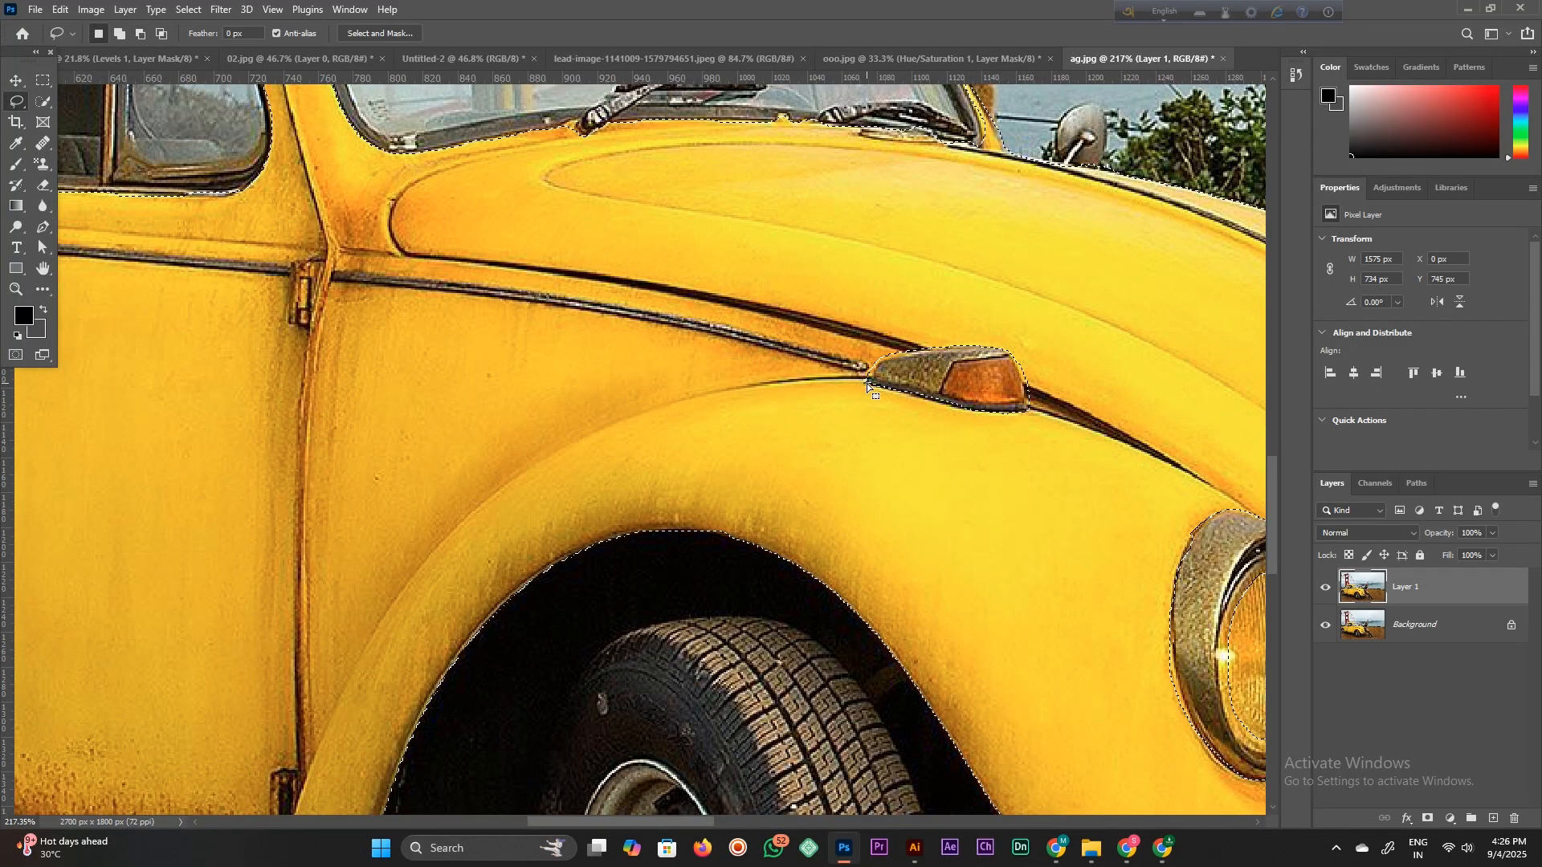
pyautogui.hotkey('ctrl', 'j')
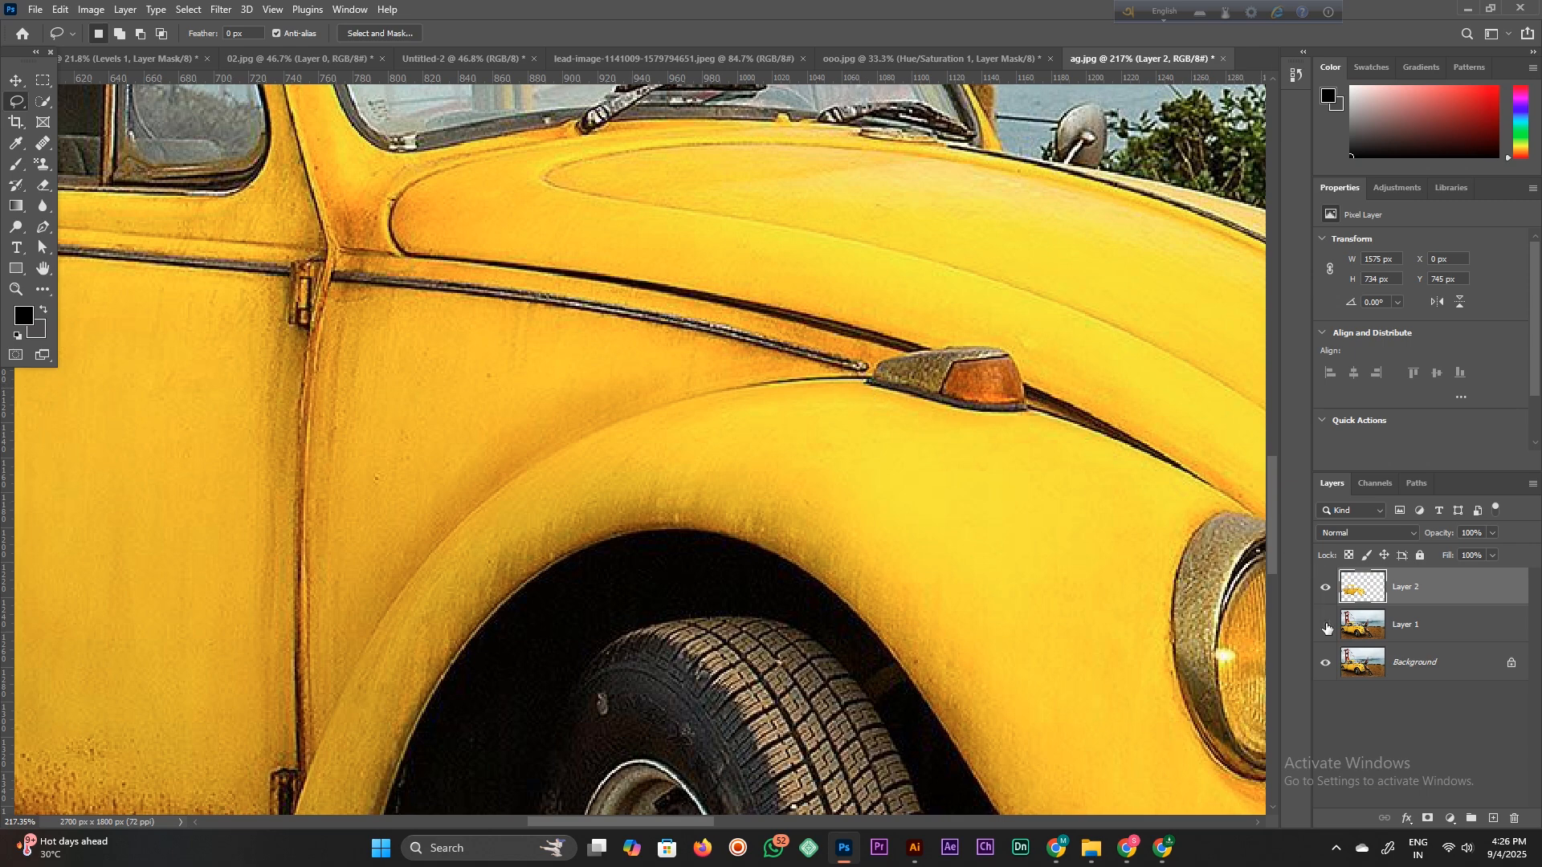
# Hide Layer 1 and the Background to inspect the car body cutout around the turn signal and headlight.
pyautogui.click(1327, 664)
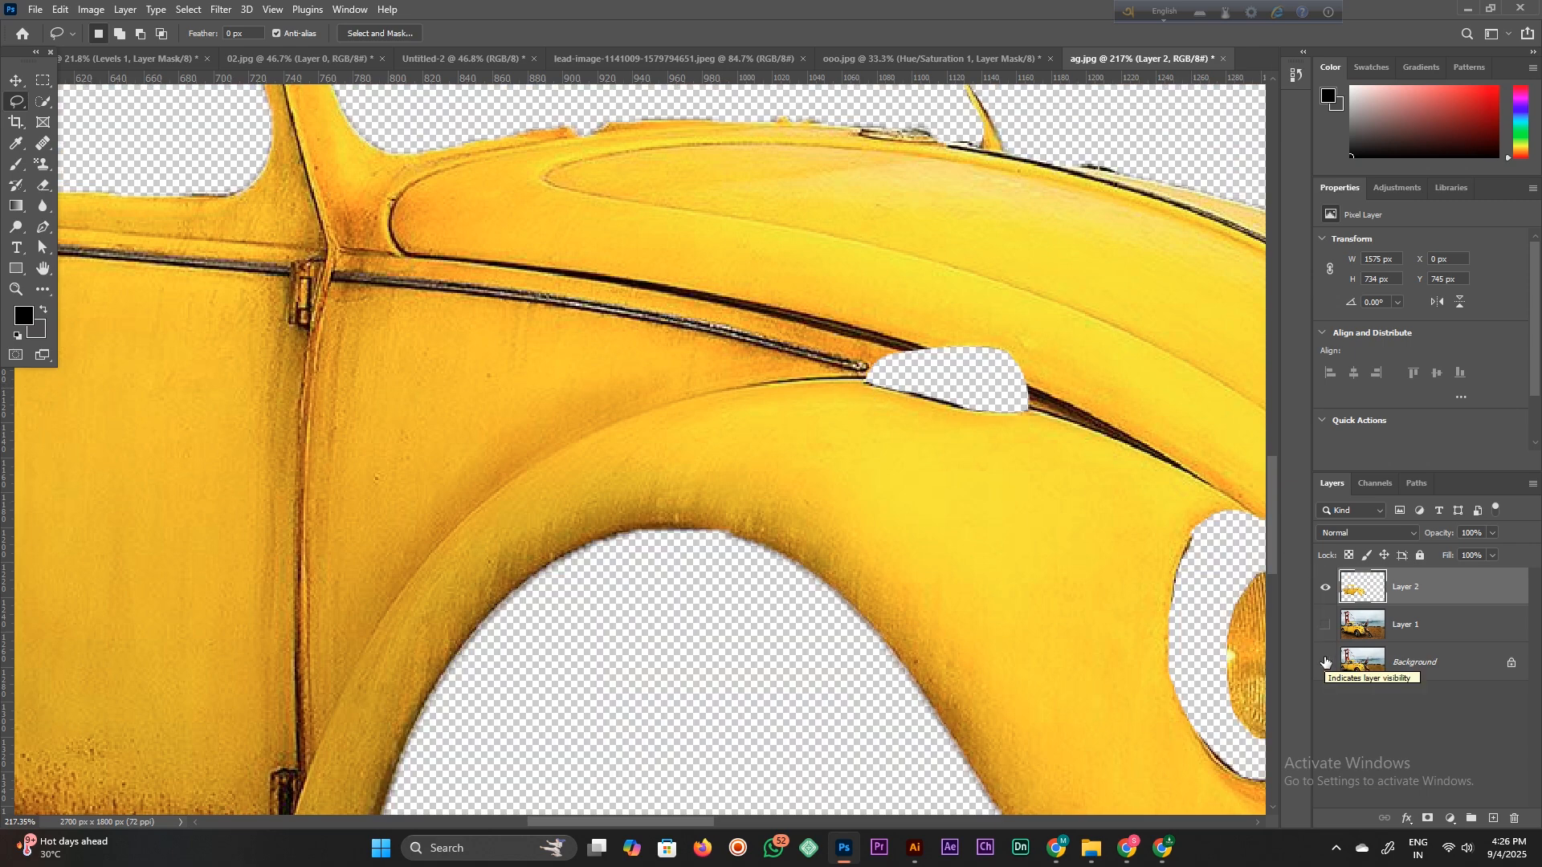
pyautogui.click(1326, 663)
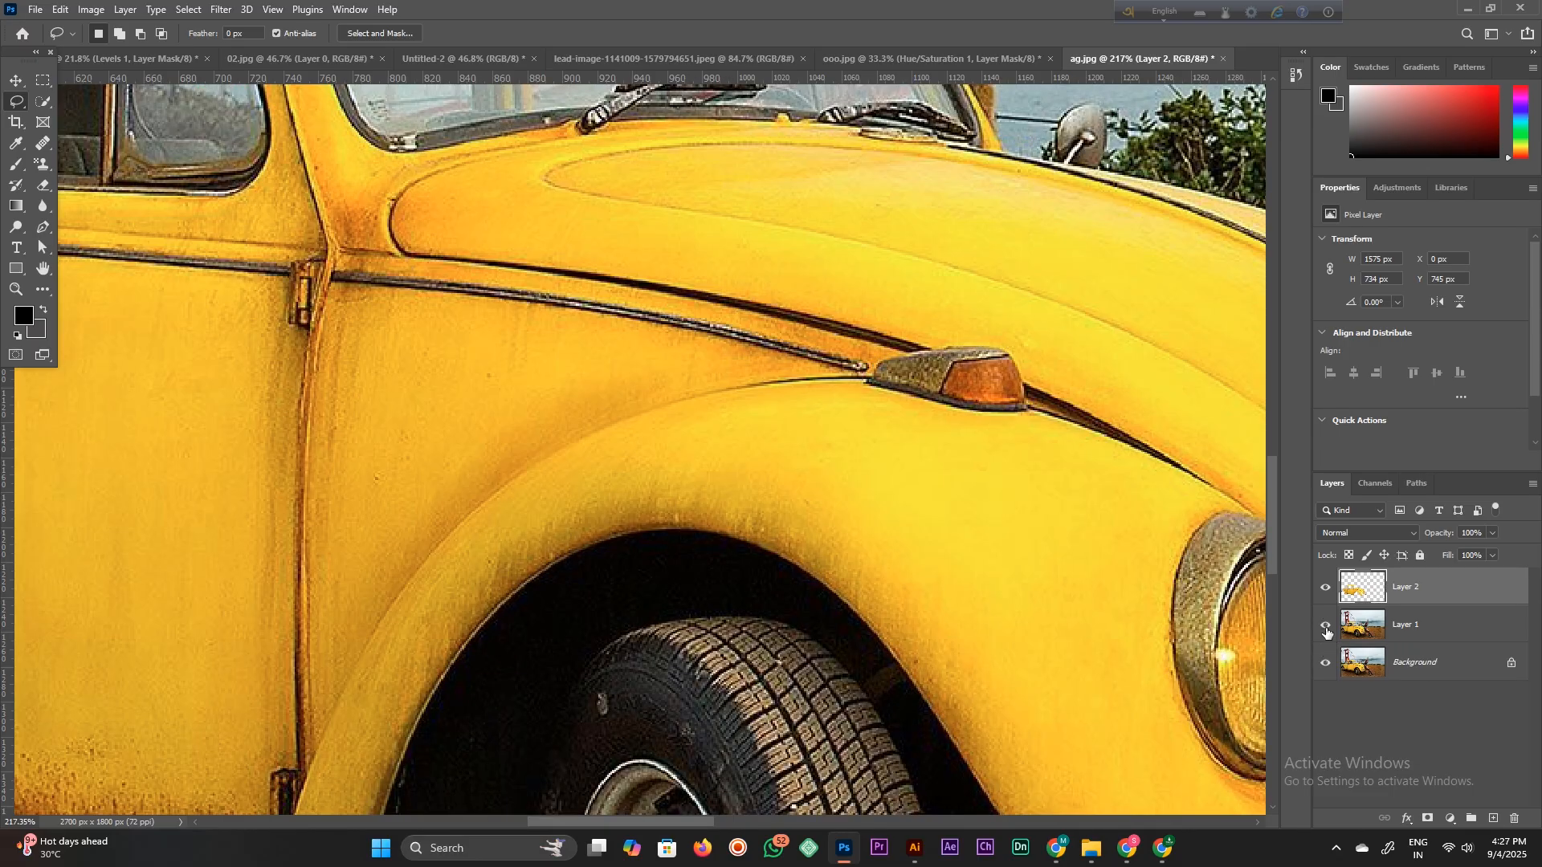
pyautogui.click(1326, 663)
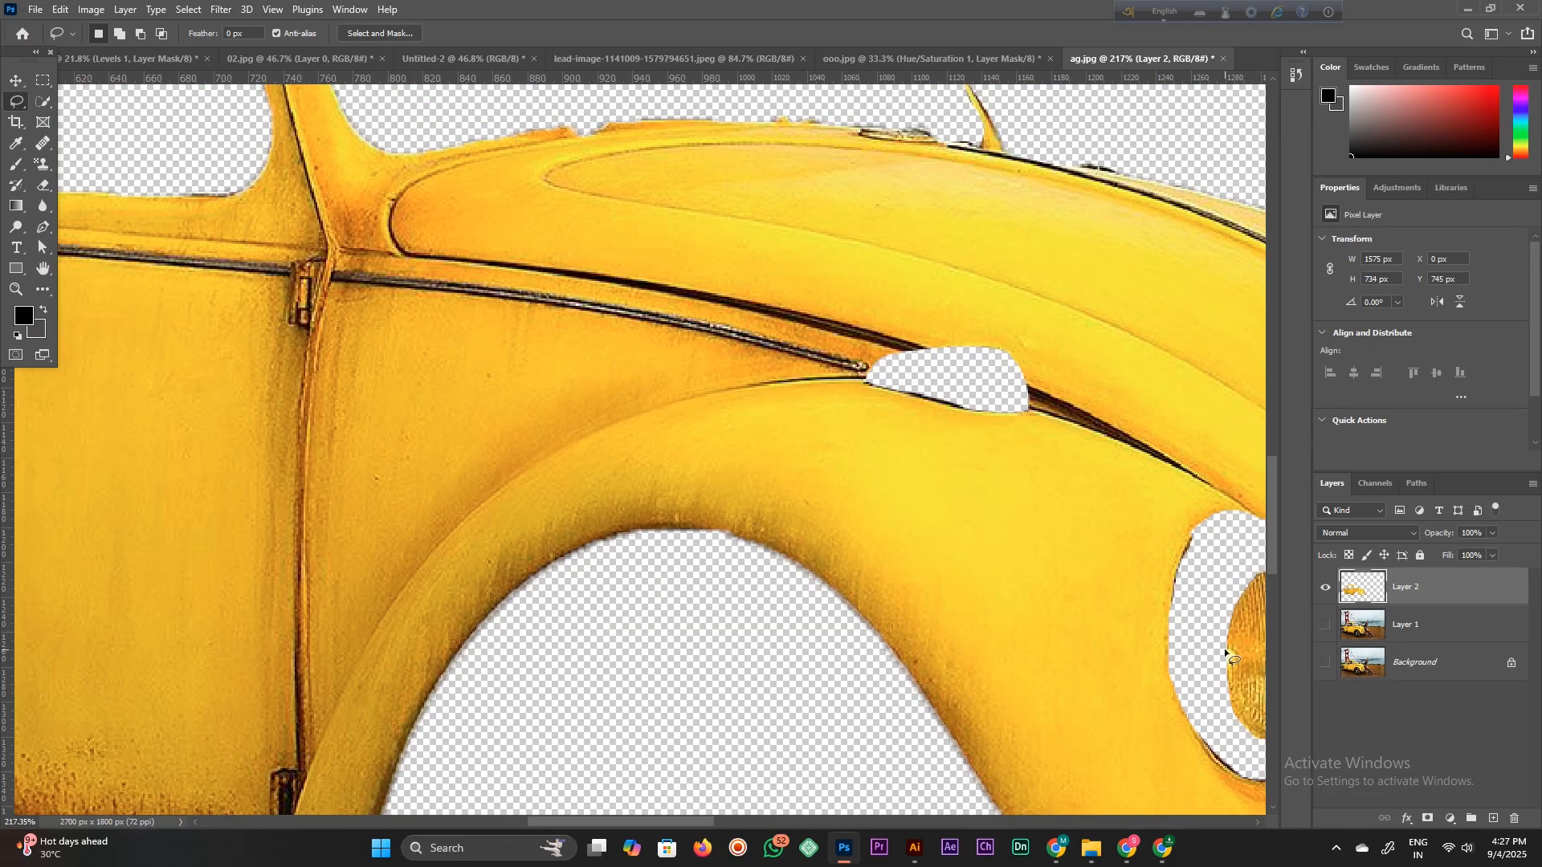
pyautogui.press('space')
pyautogui.moveTo(845, 585); pyautogui.dragTo(627, 544)
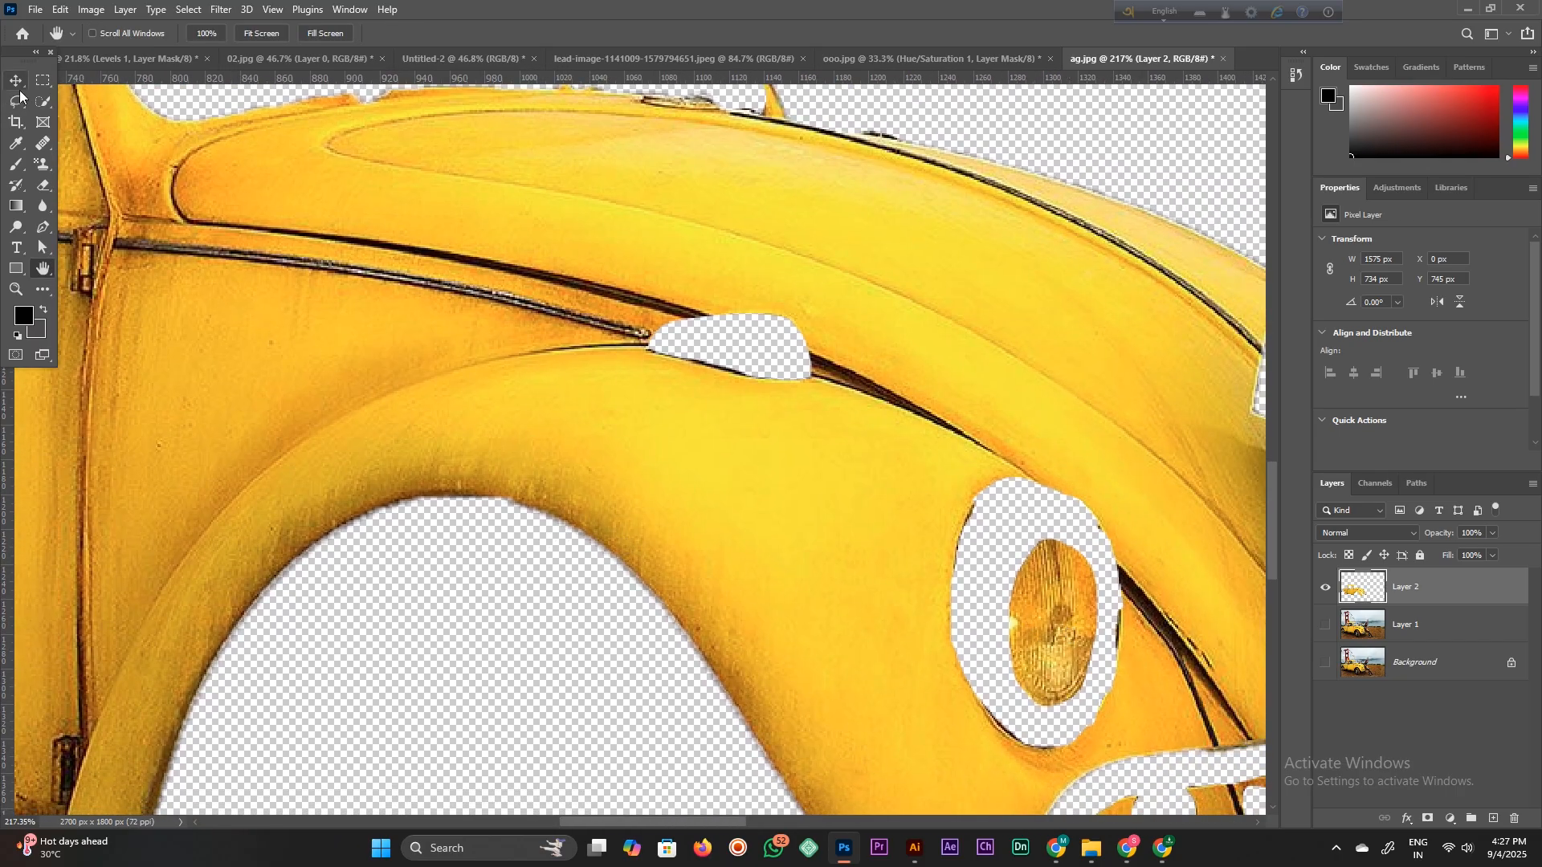
# Select the leftover headlight glass on Layer 2 with the Magic Wand and Quick Selection tools, delete it and deselect.
pyautogui.click(45, 102)
pyautogui.click(91, 132)
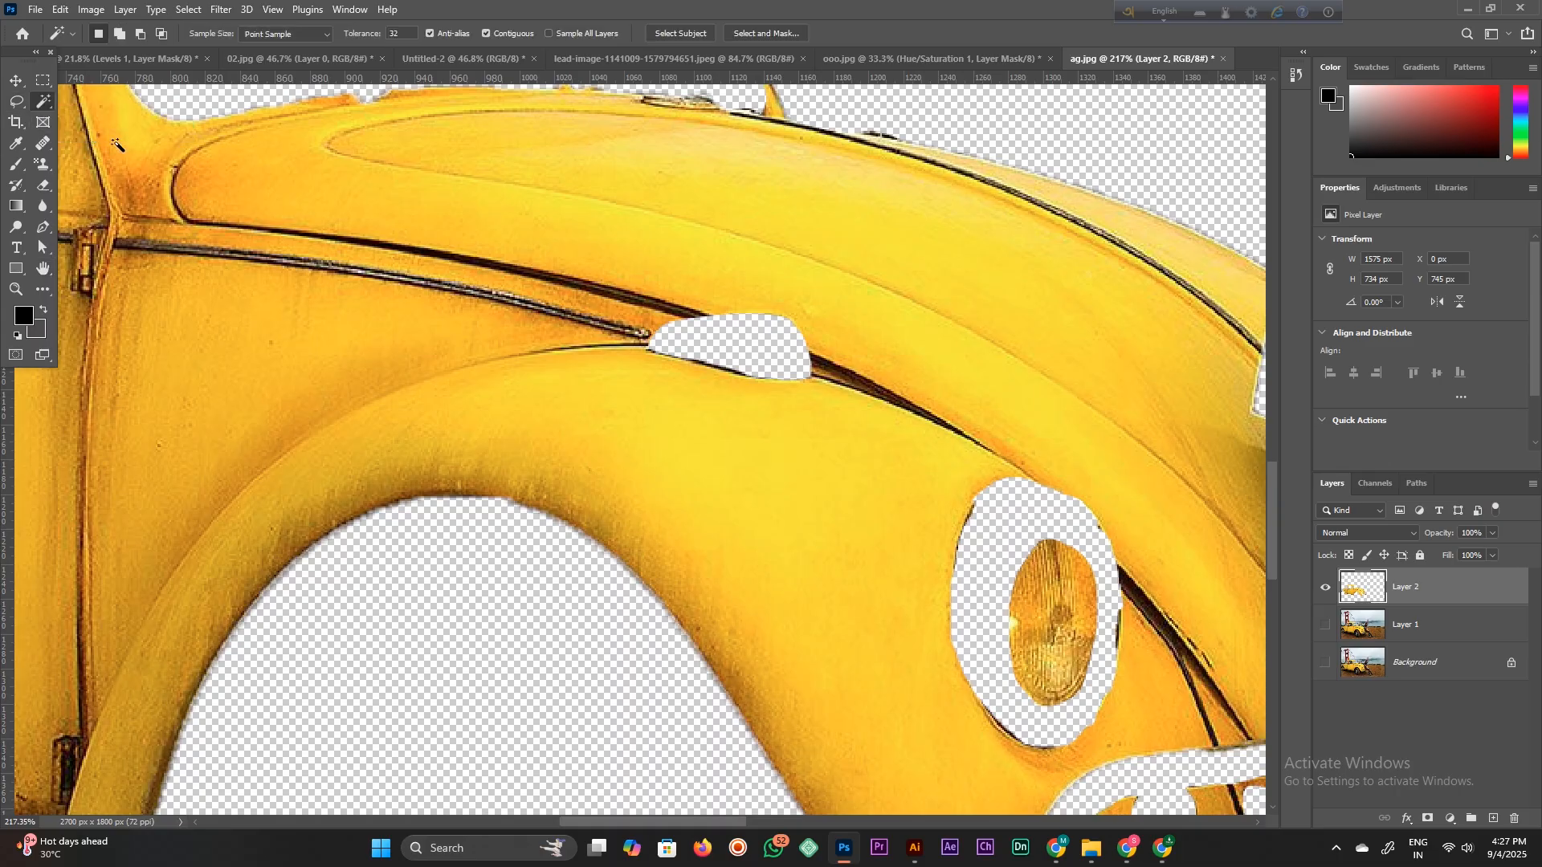
pyautogui.click(1053, 563)
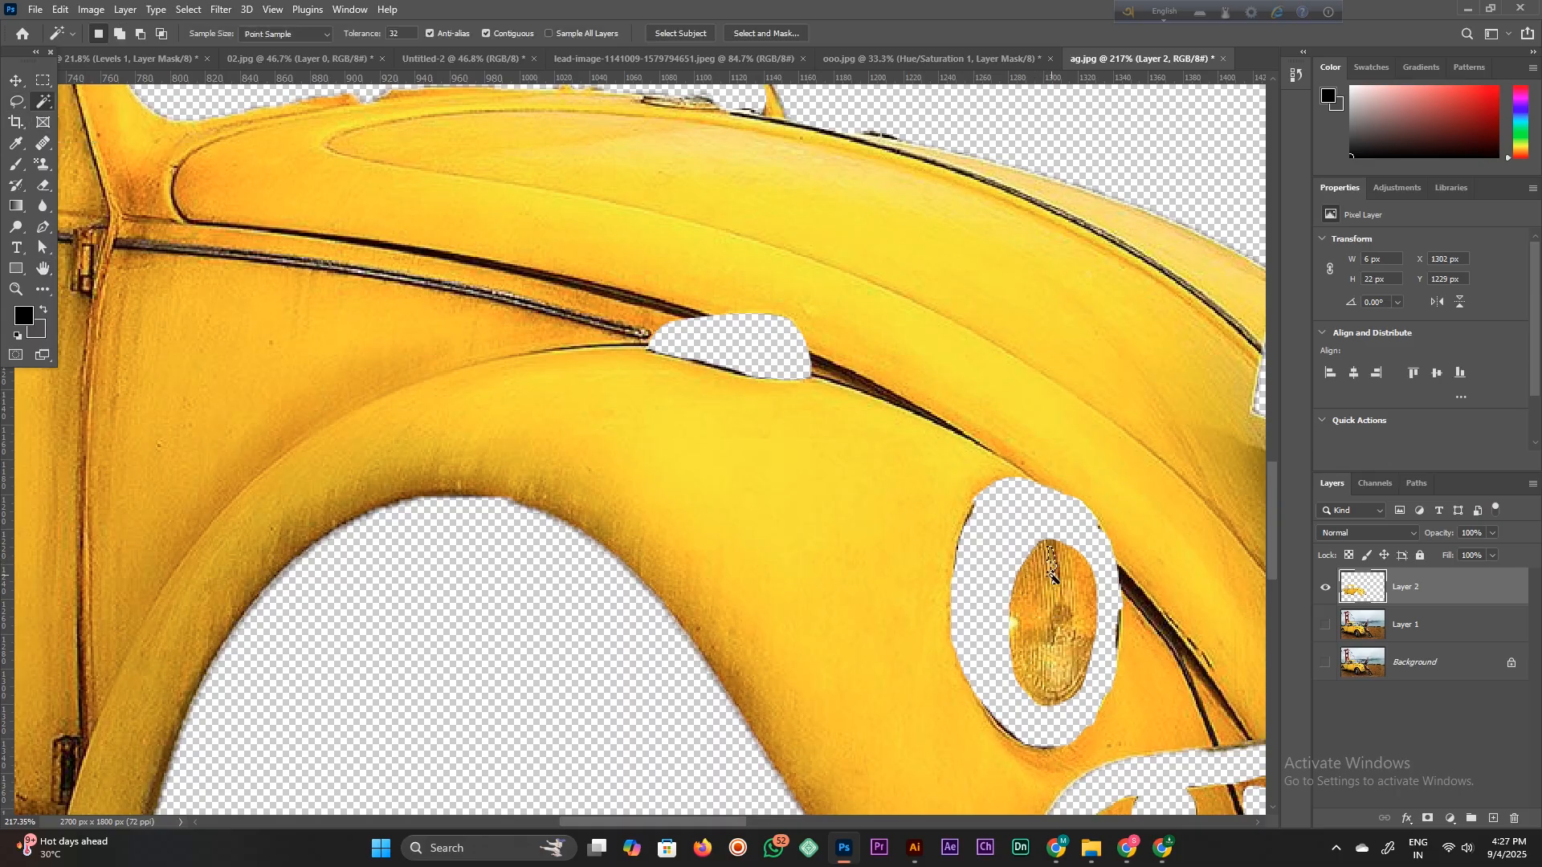
pyautogui.click(44, 101)
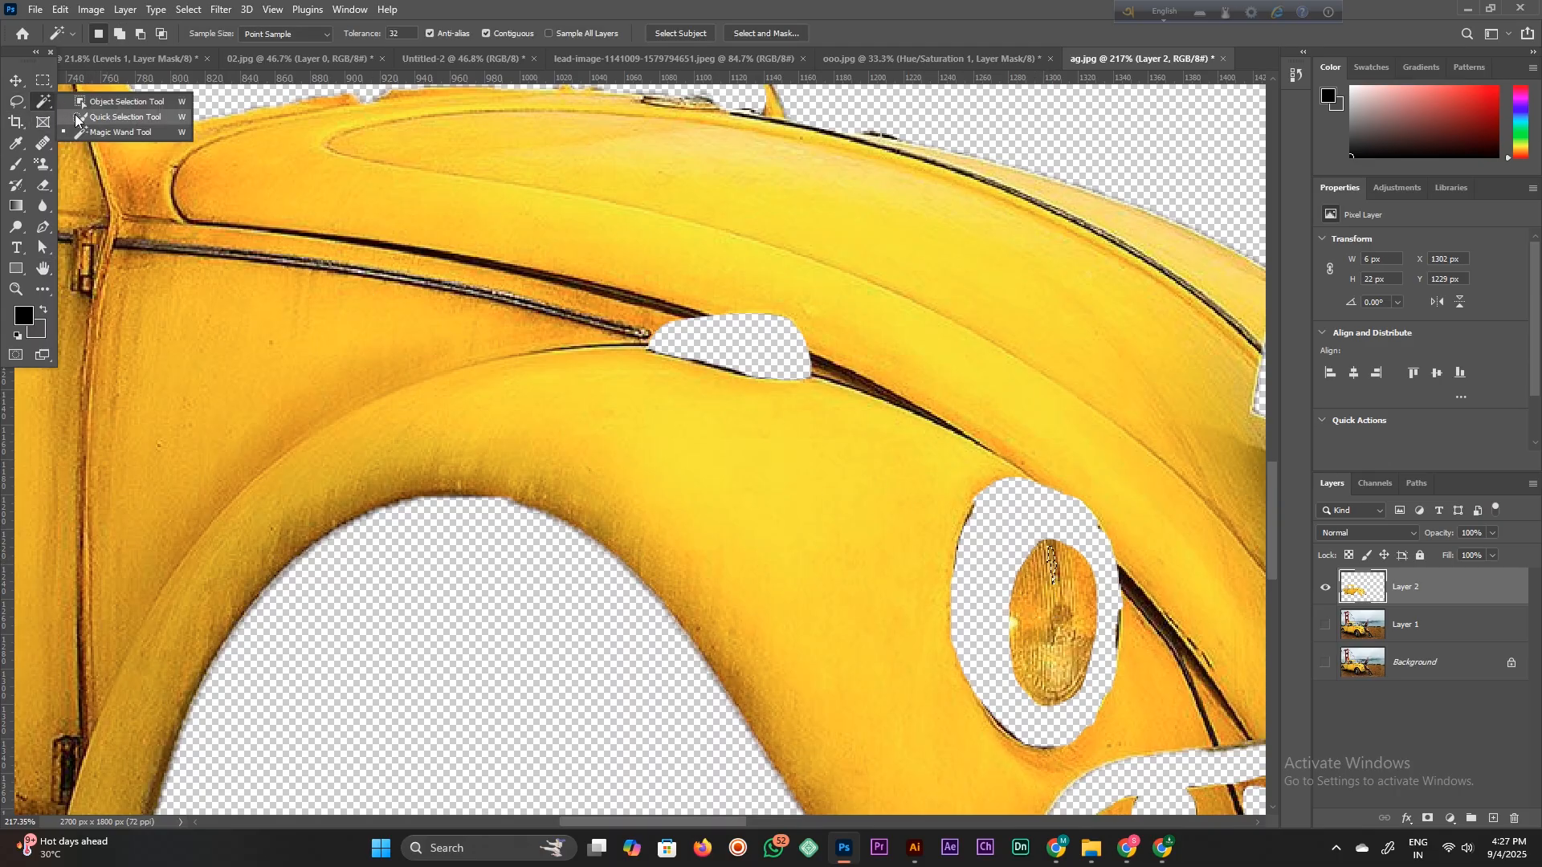
pyautogui.click(96, 120)
pyautogui.click(1044, 621)
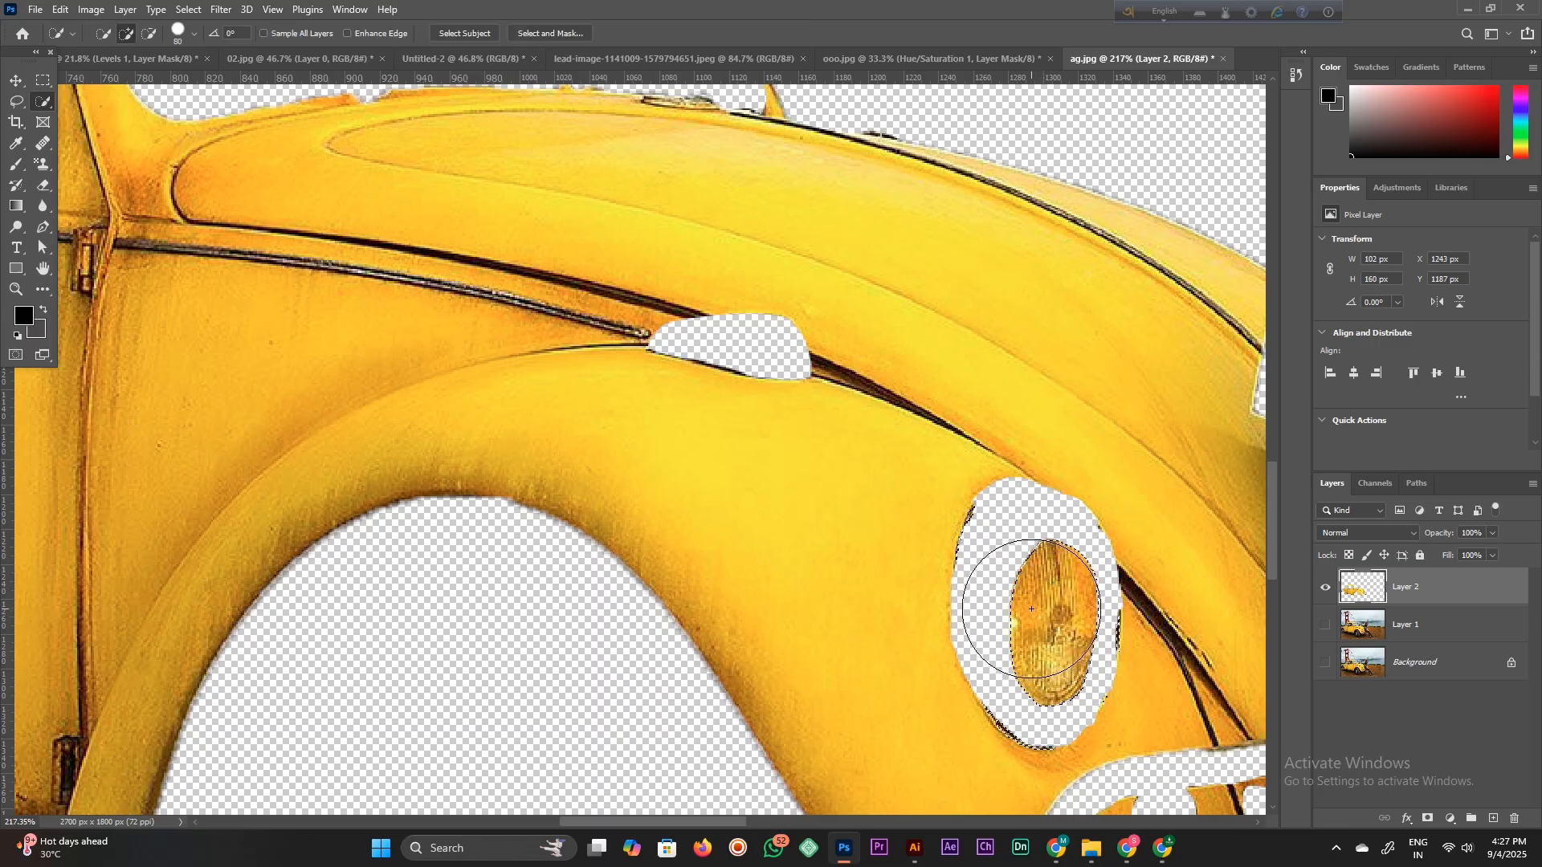
pyautogui.press('Delete')
pyautogui.hotkey('ctrl', 'd')
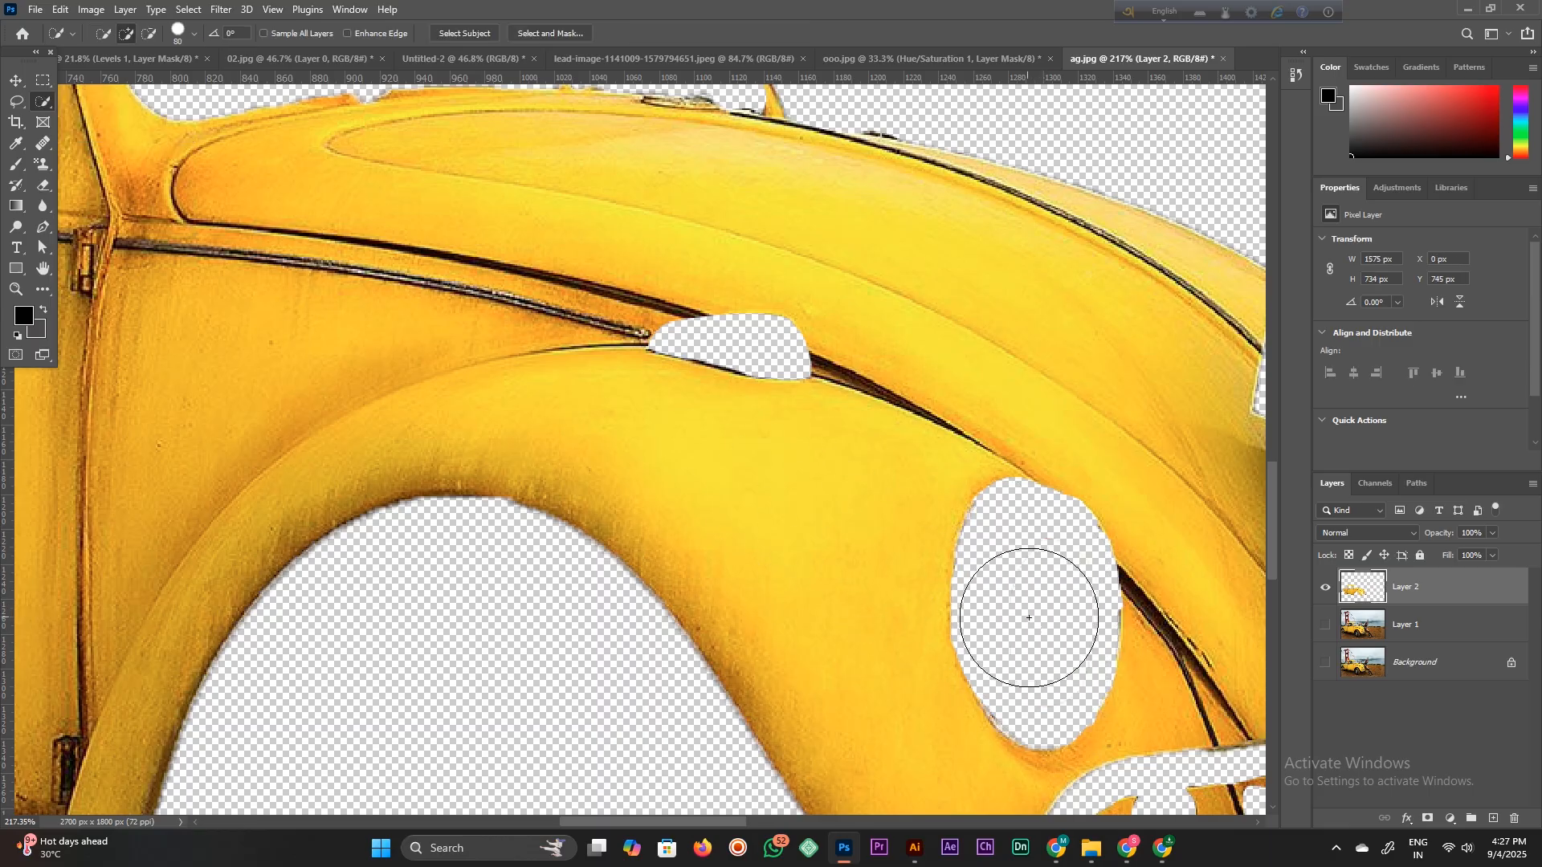
# Show the hidden layers again and add a Hue/Saturation adjustment layer above Layer 2 with Hue +19.
pyautogui.click(1326, 626)
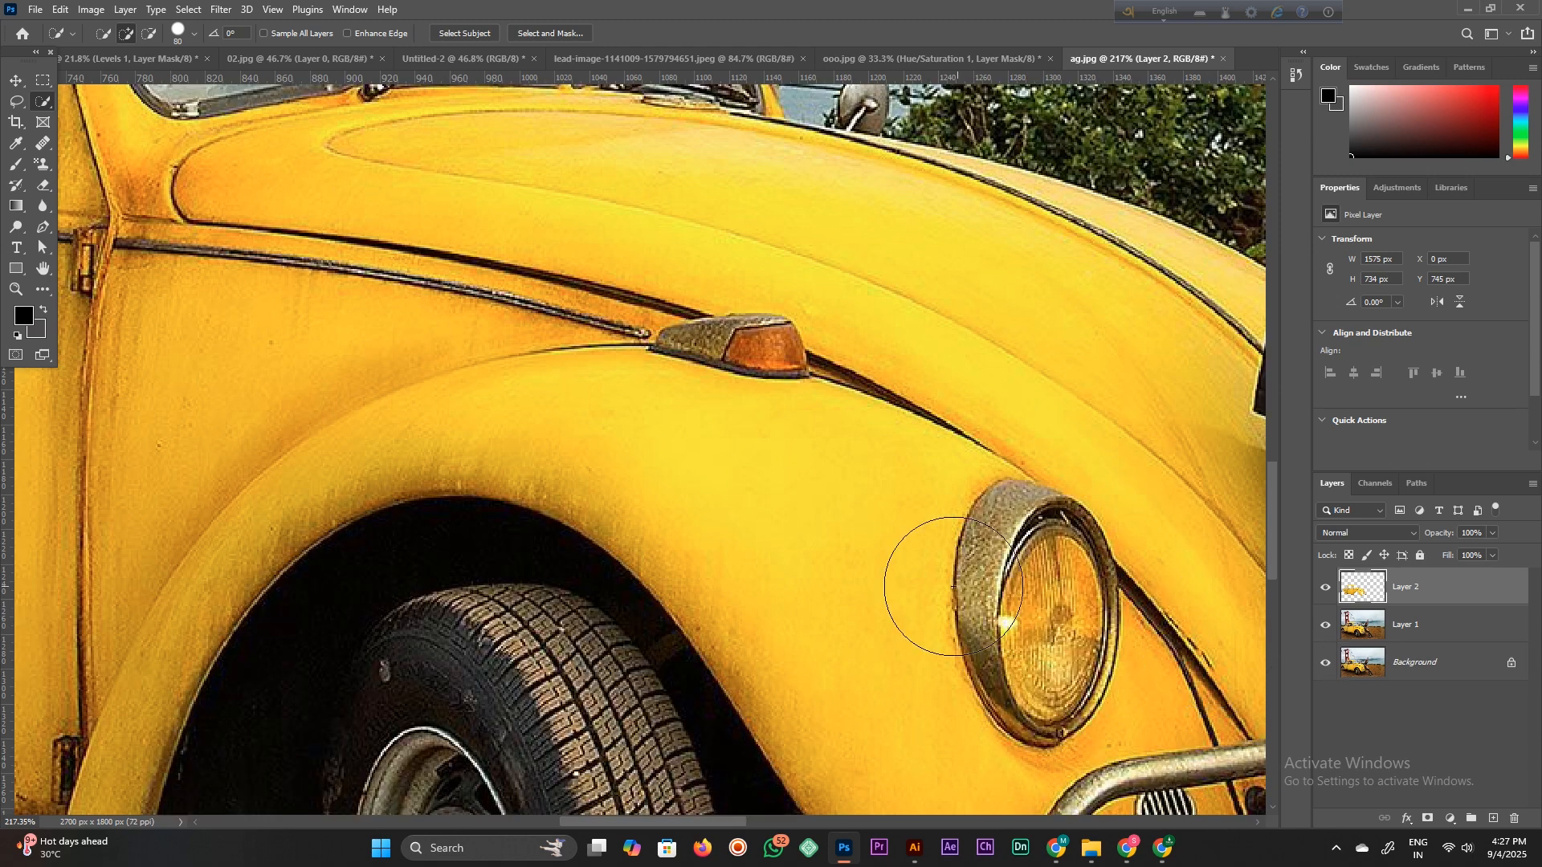
pyautogui.press('z')
pyautogui.moveTo(785, 562); pyautogui.dragTo(687, 556)
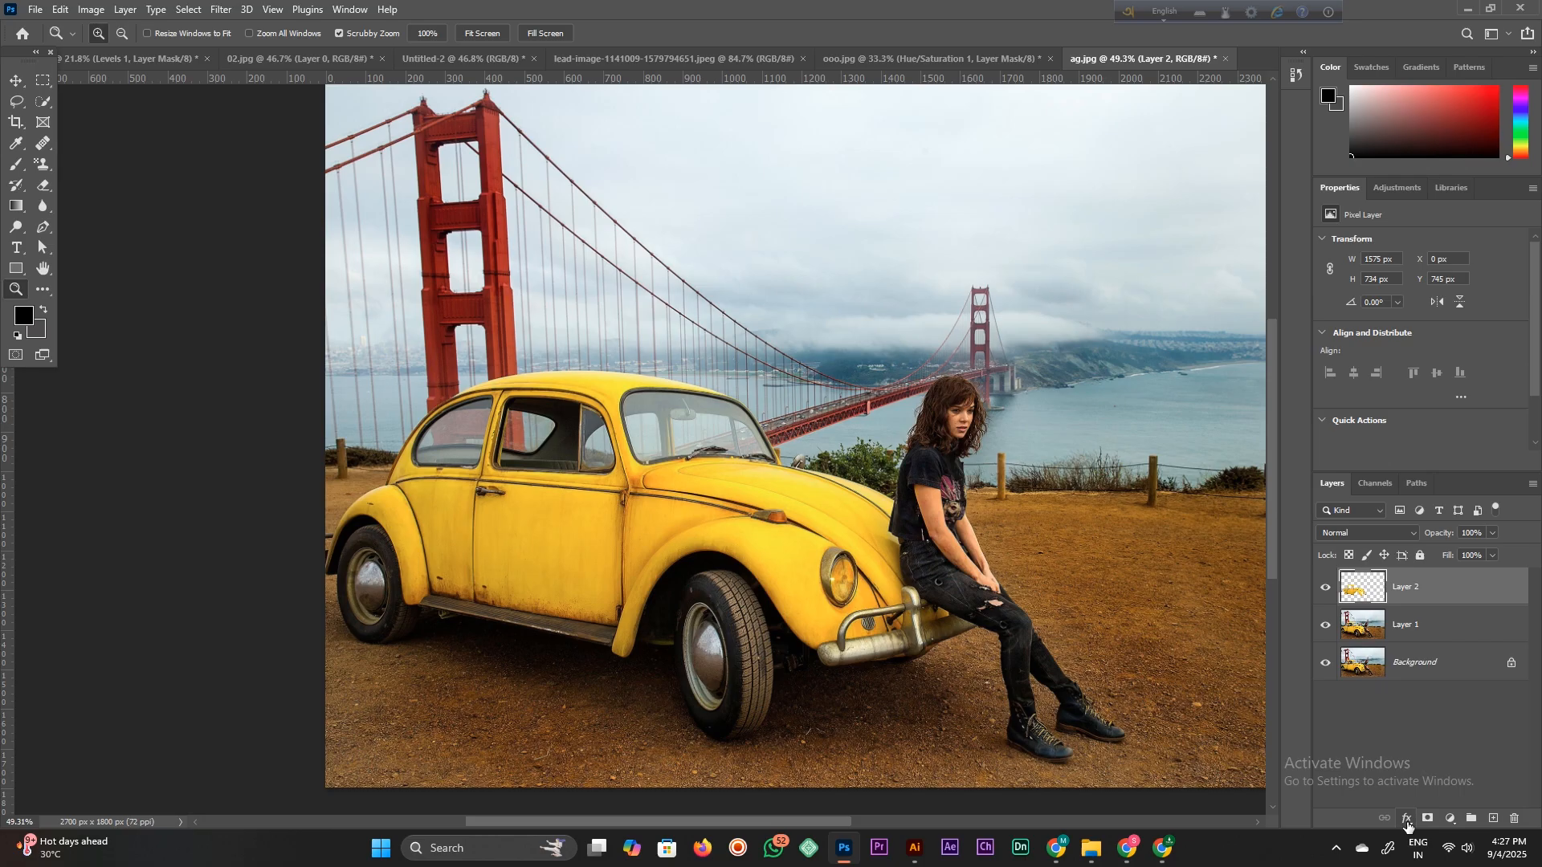
pyautogui.click(1450, 819)
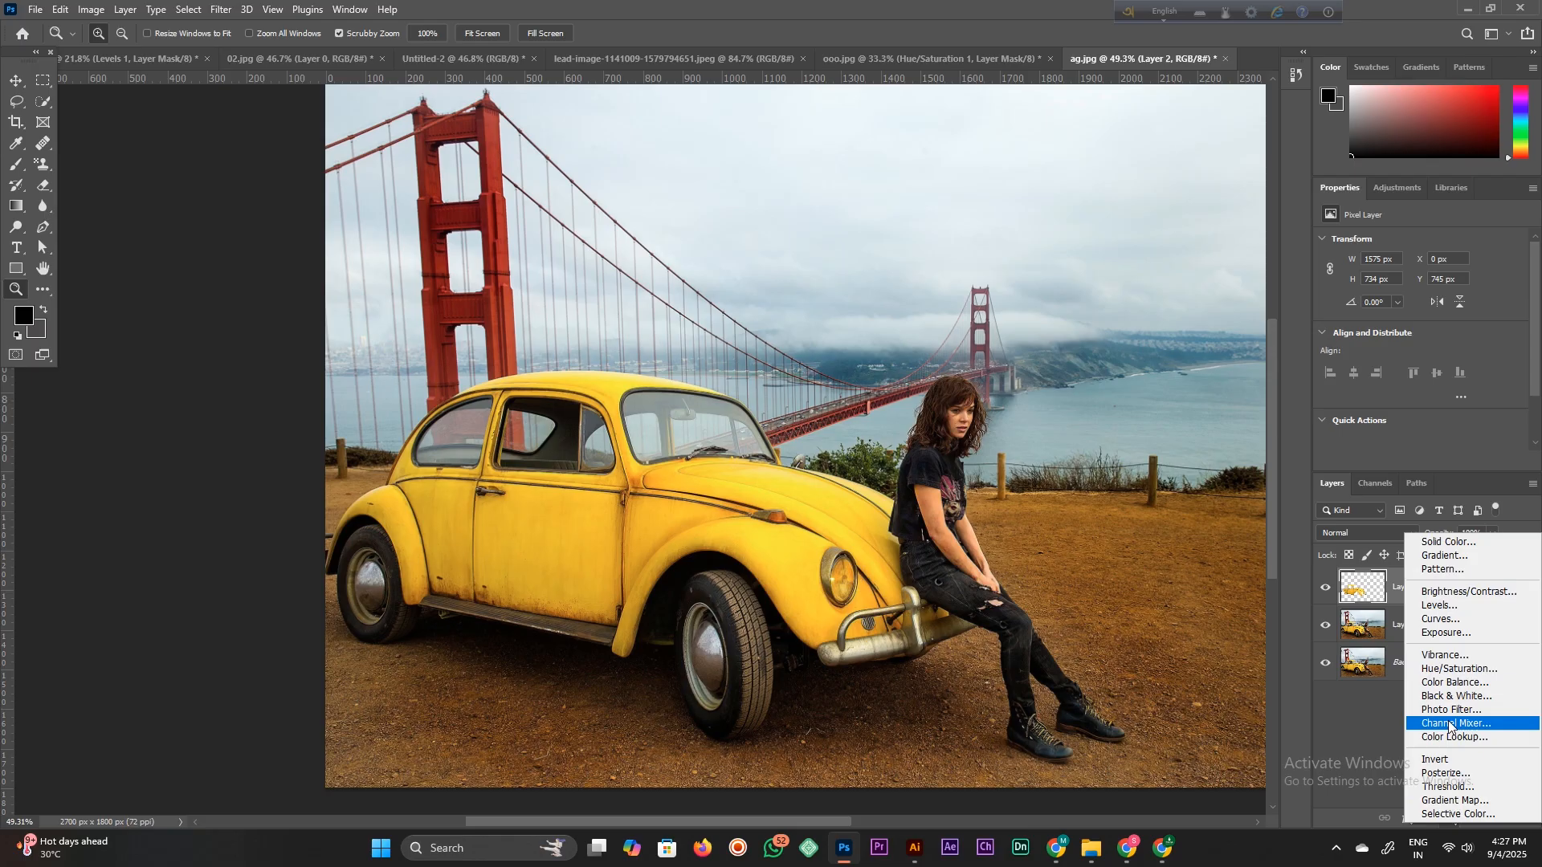
pyautogui.click(1454, 673)
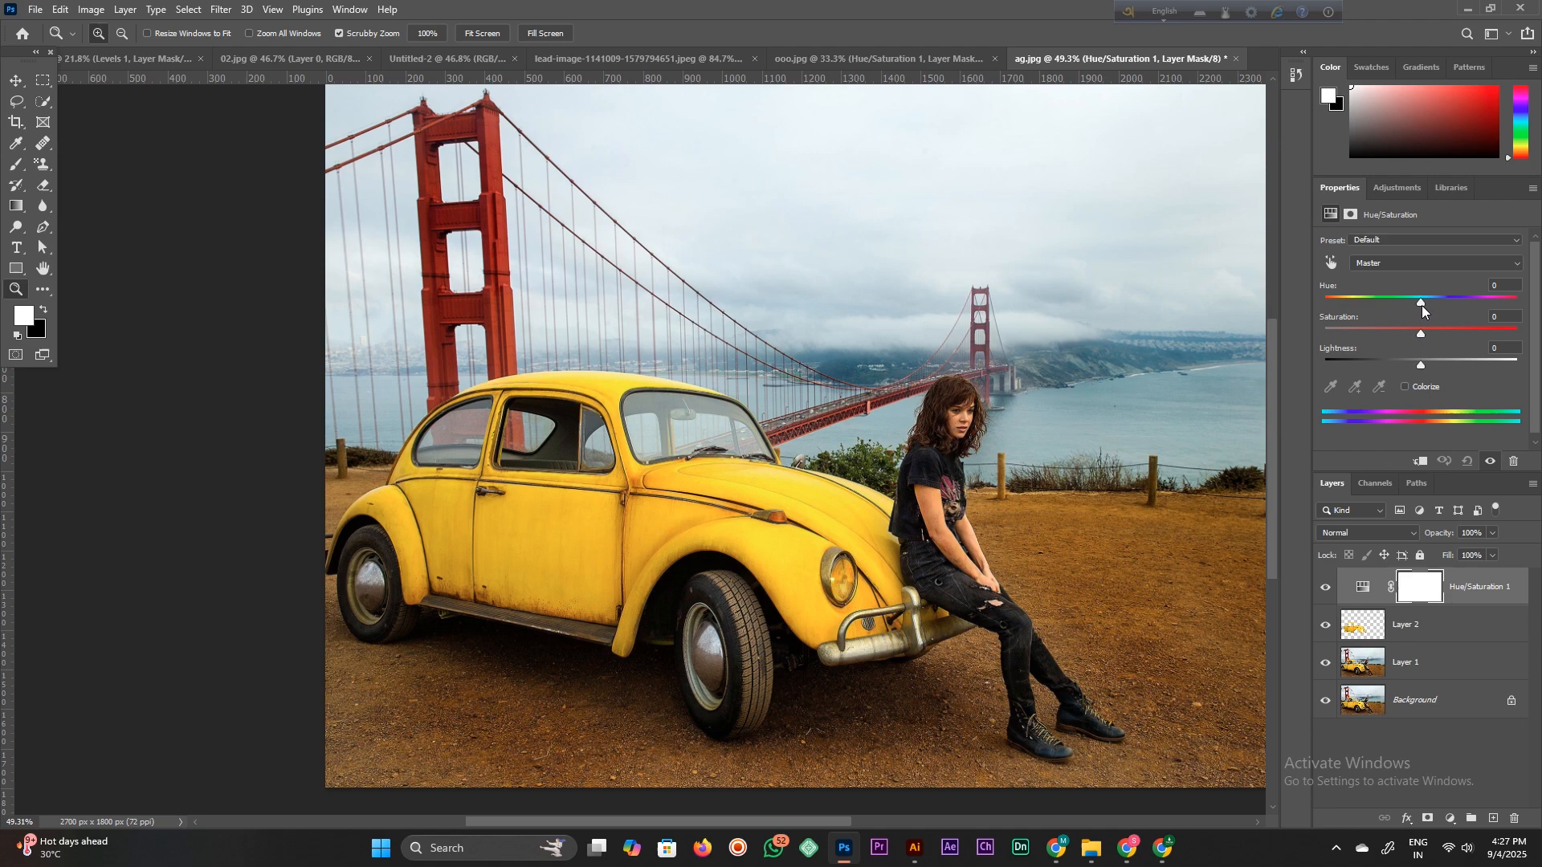
pyautogui.moveTo(1422, 303); pyautogui.dragTo(1437, 341)
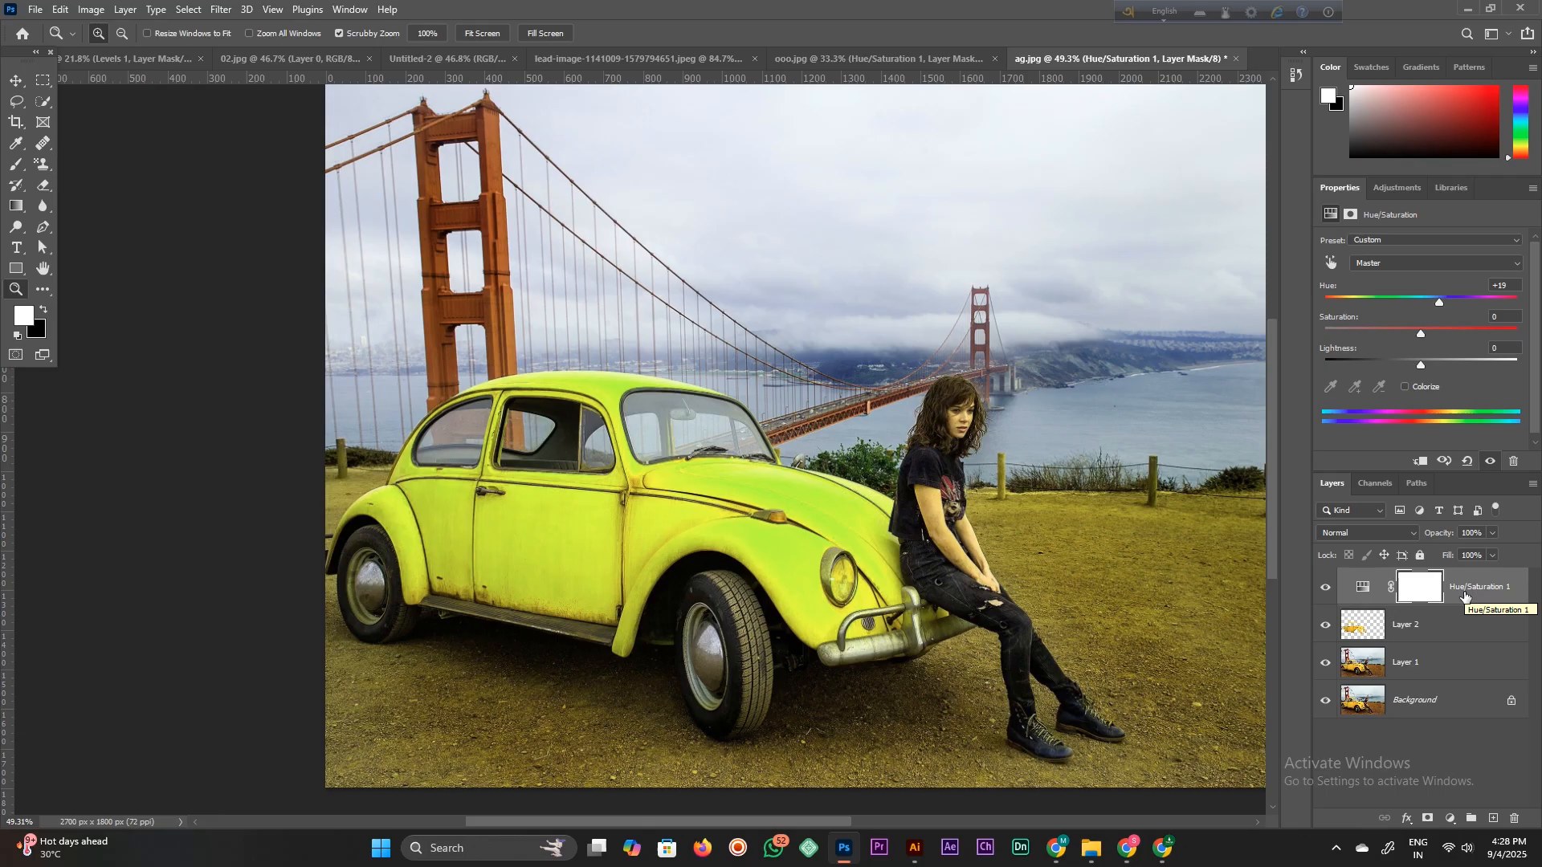
# Clip the Hue/Saturation adjustment layer to Layer 2 so it affects only the car body.
pyautogui.click(1409, 630)
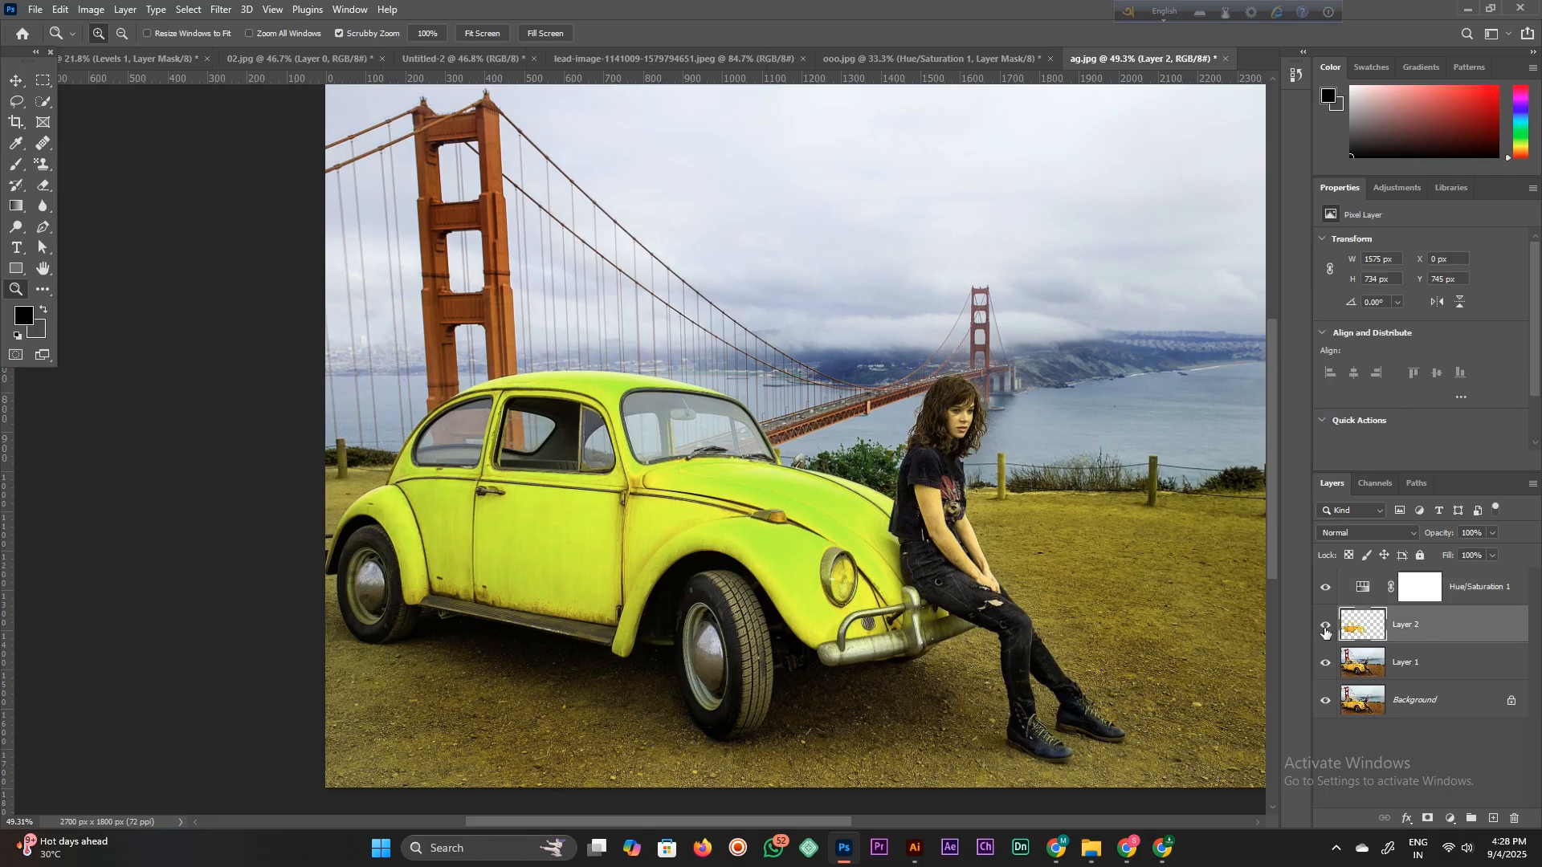
pyautogui.click(1431, 596)
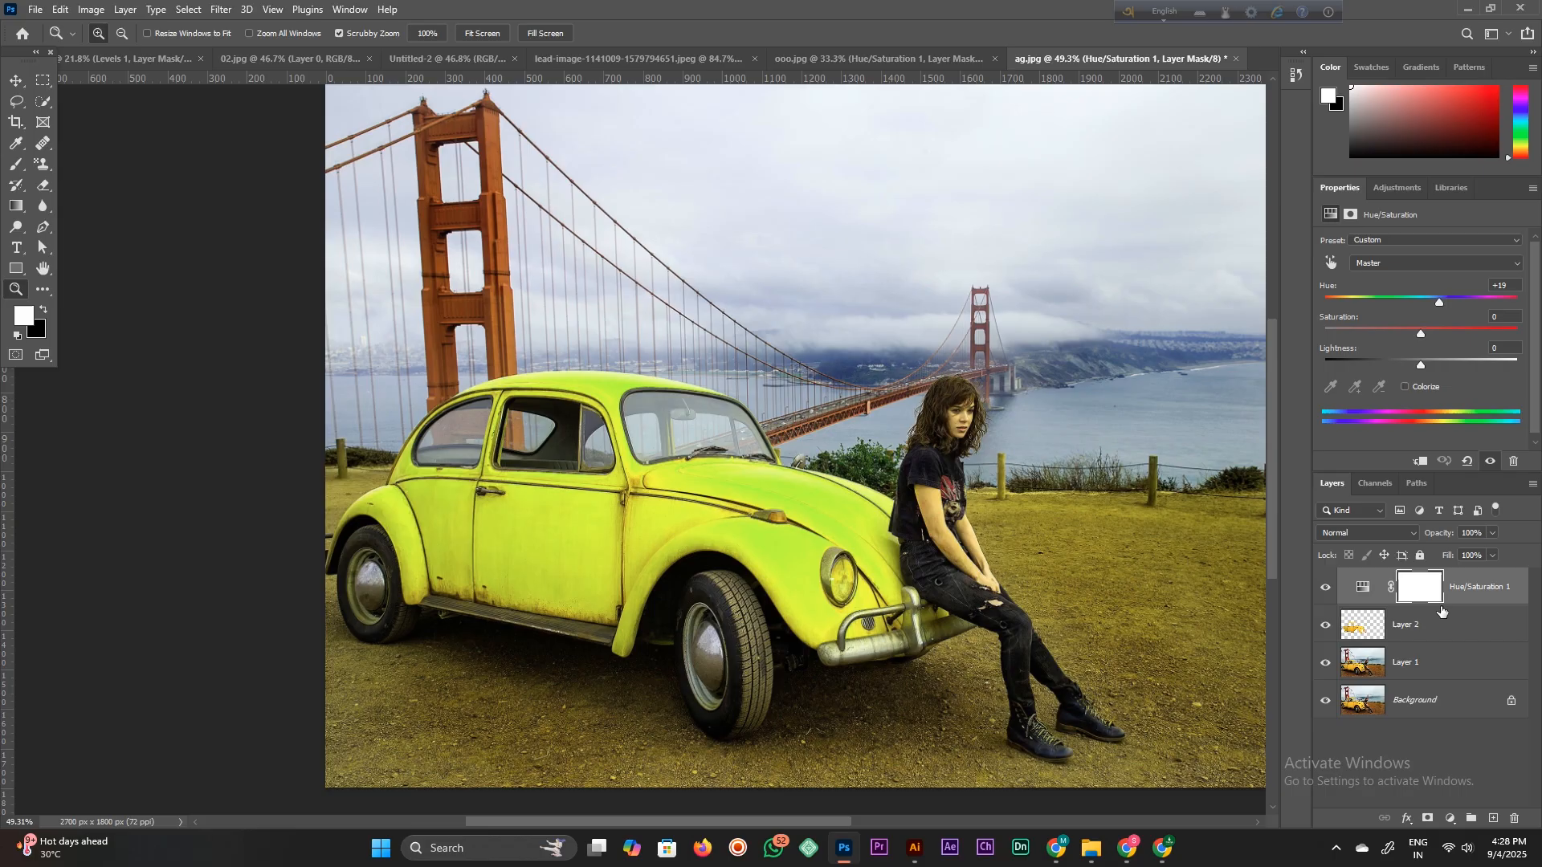
pyautogui.press('alt')
pyautogui.keyDown('alt'); pyautogui.click(1450, 602); pyautogui.keyUp('alt')
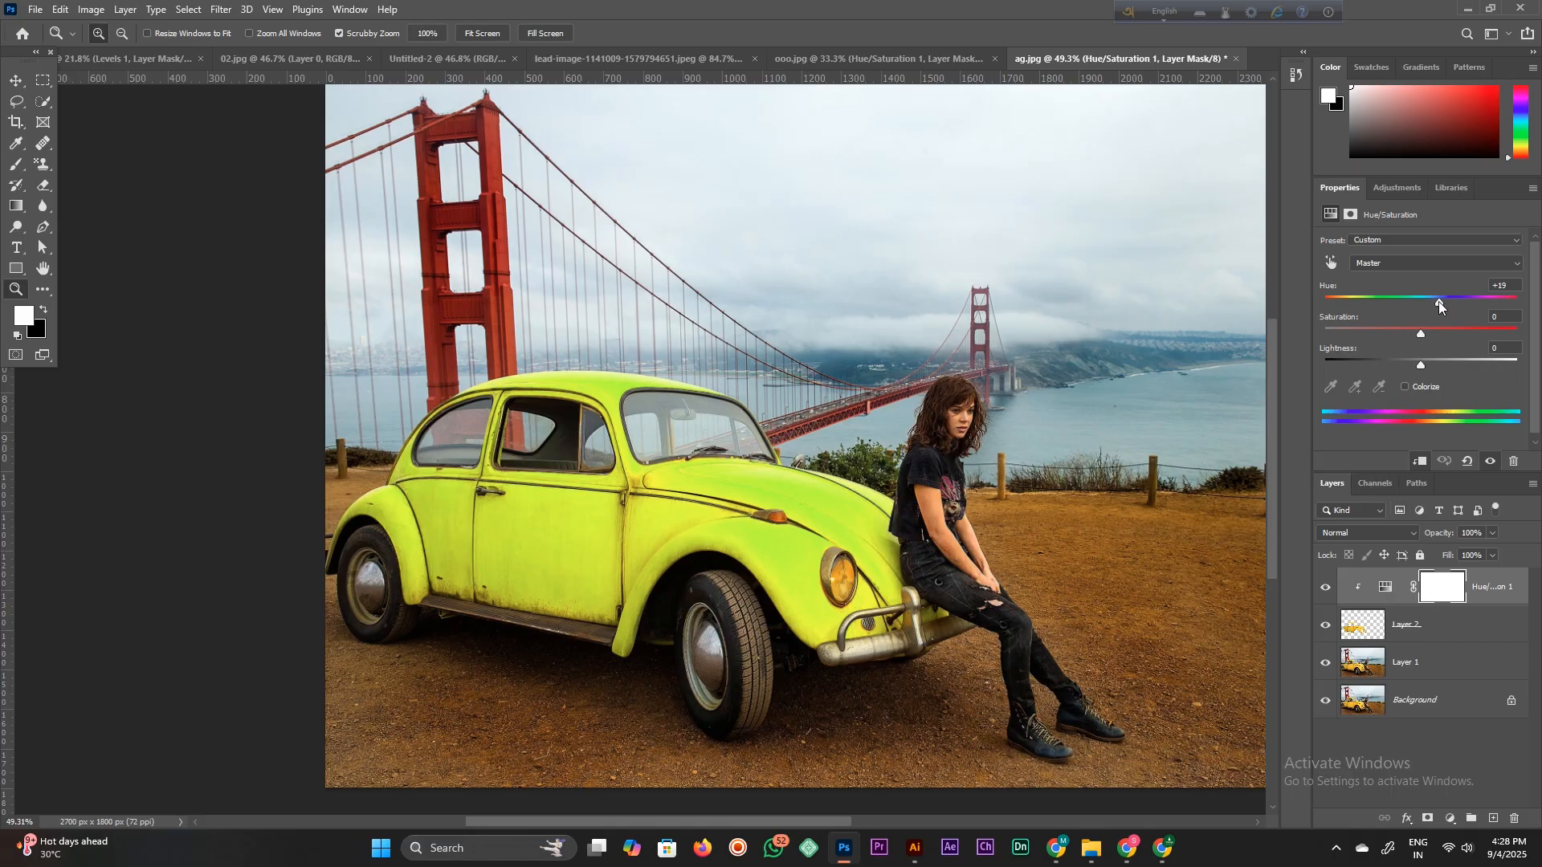
# Try an orange car colour, then recolour the body green with Hue +44, Saturation -12 and Lightness +5.
pyautogui.moveTo(1439, 301); pyautogui.dragTo(1423, 363)
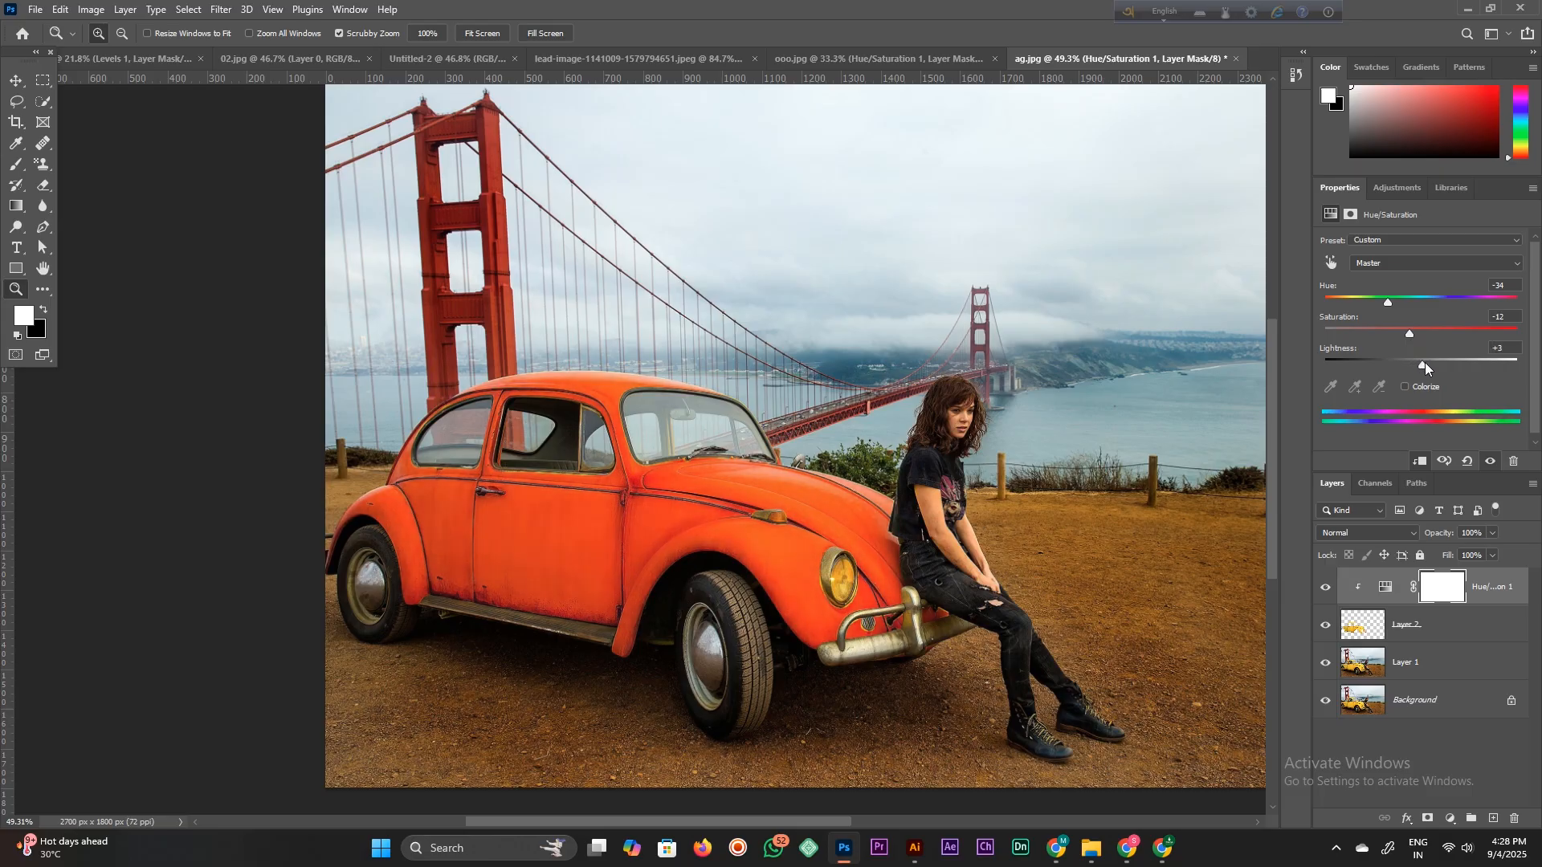
pyautogui.moveTo(1387, 301); pyautogui.dragTo(1463, 306)
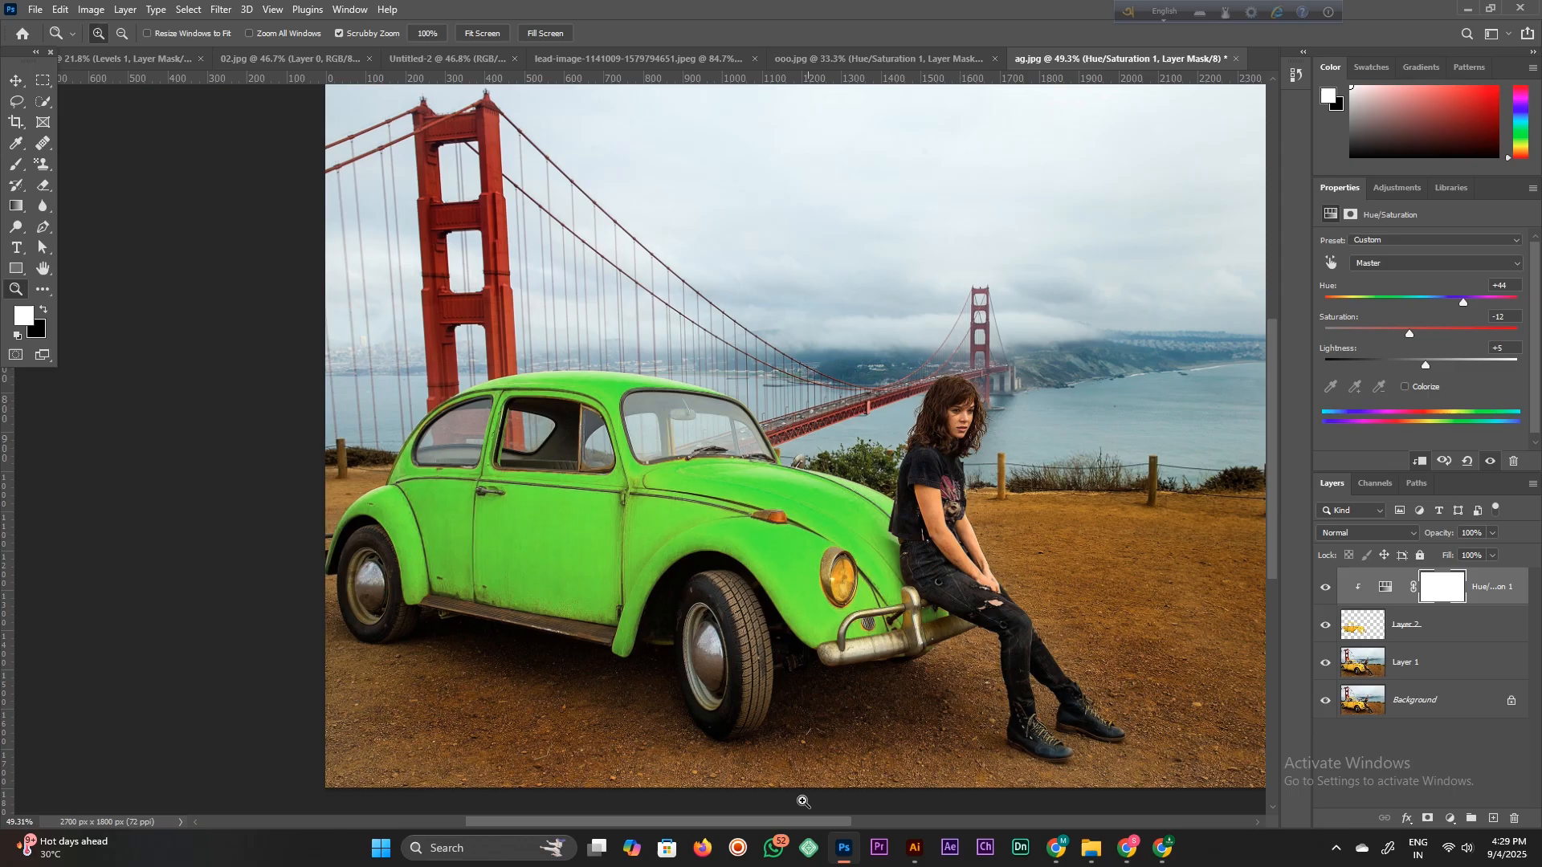
pyautogui.click(743, 851)
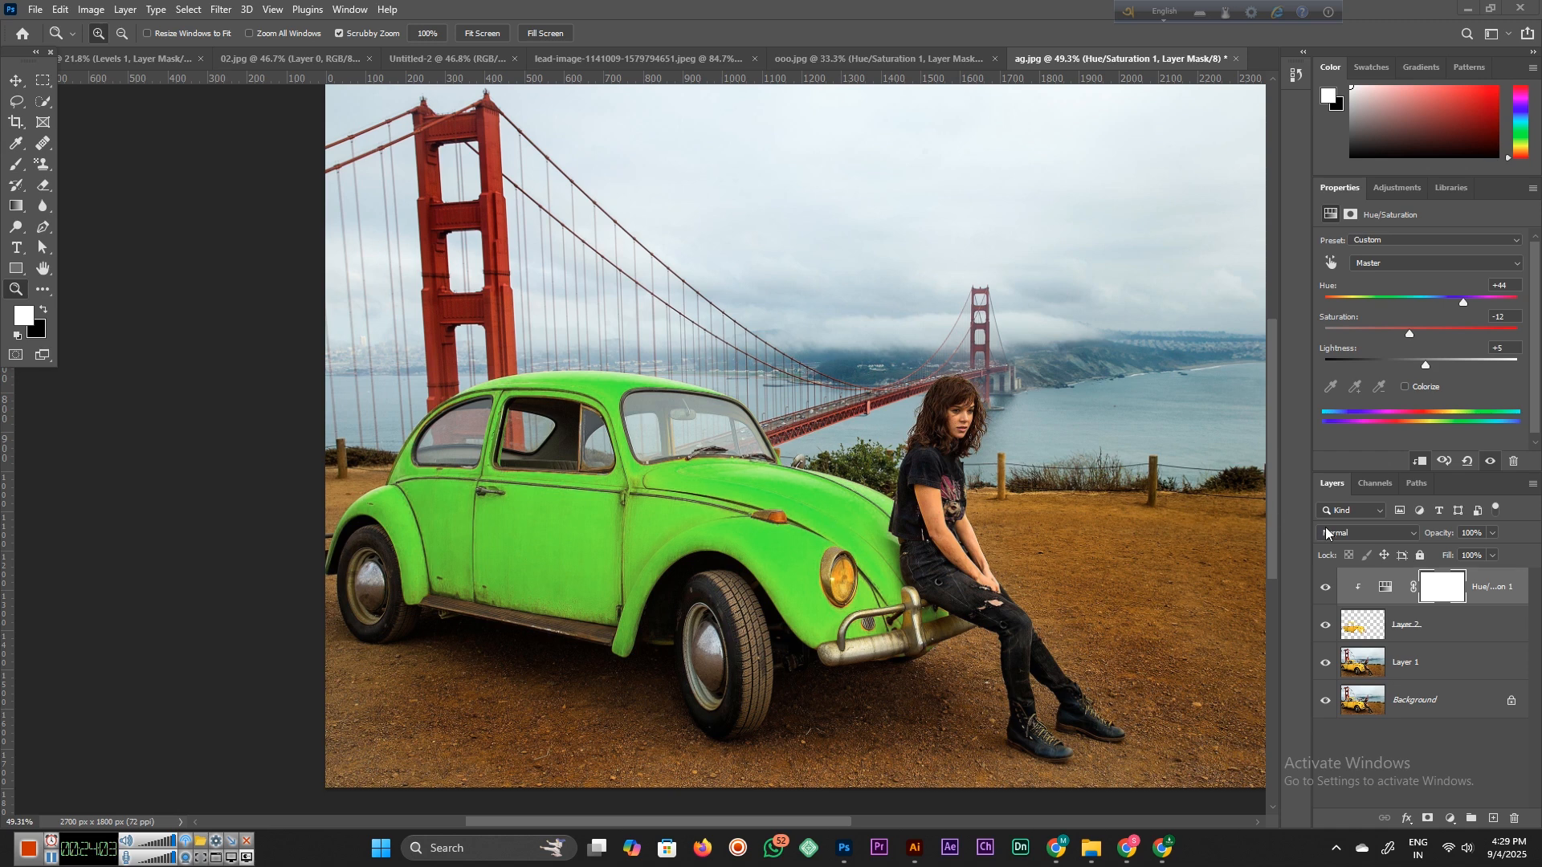
# Set the Hue/Saturation adjustment layer's blend mode to Multiply and check the whole image.
pyautogui.click(1371, 534)
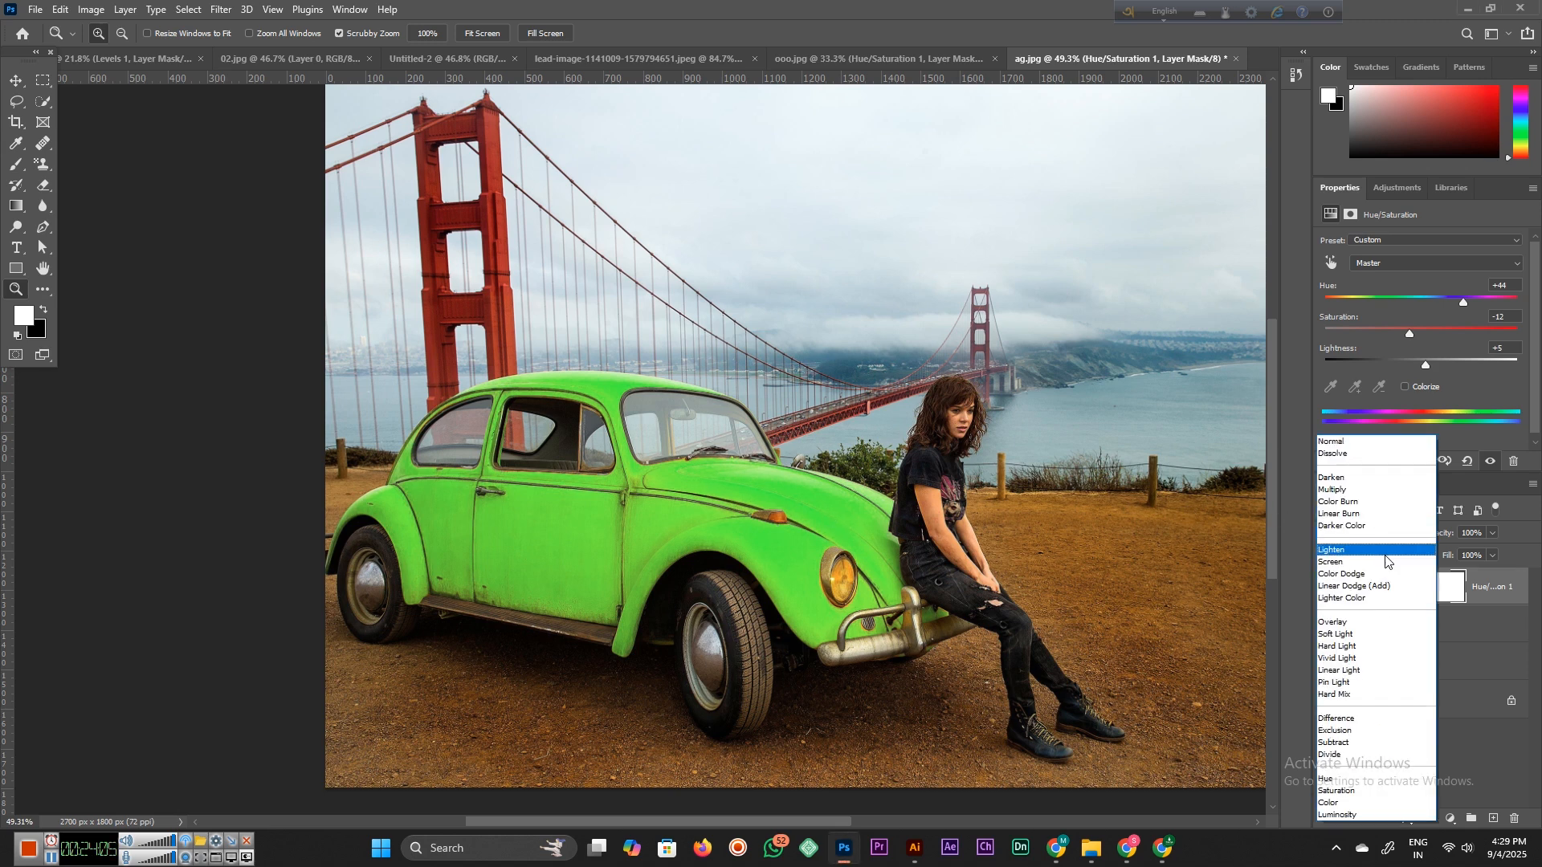
pyautogui.click(1383, 491)
pyautogui.moveTo(723, 507)
pyautogui.mouseDown()
pyautogui.moveTo(763, 514)
pyautogui.moveTo(707, 514)
pyautogui.mouseUp()
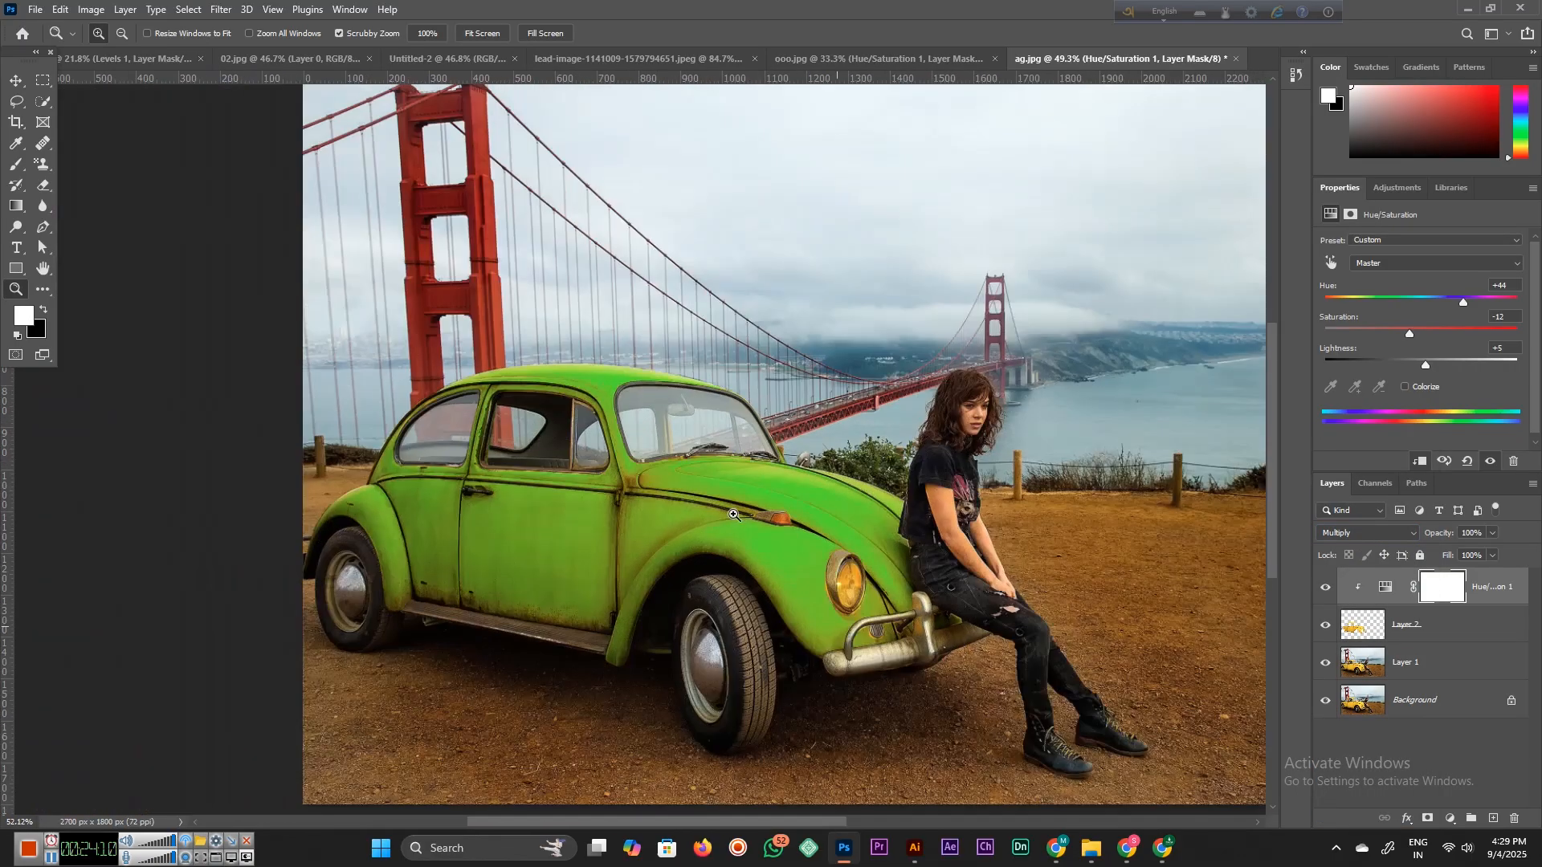
pyautogui.click(1331, 533)
pyautogui.click(1488, 599)
pyautogui.click(1404, 536)
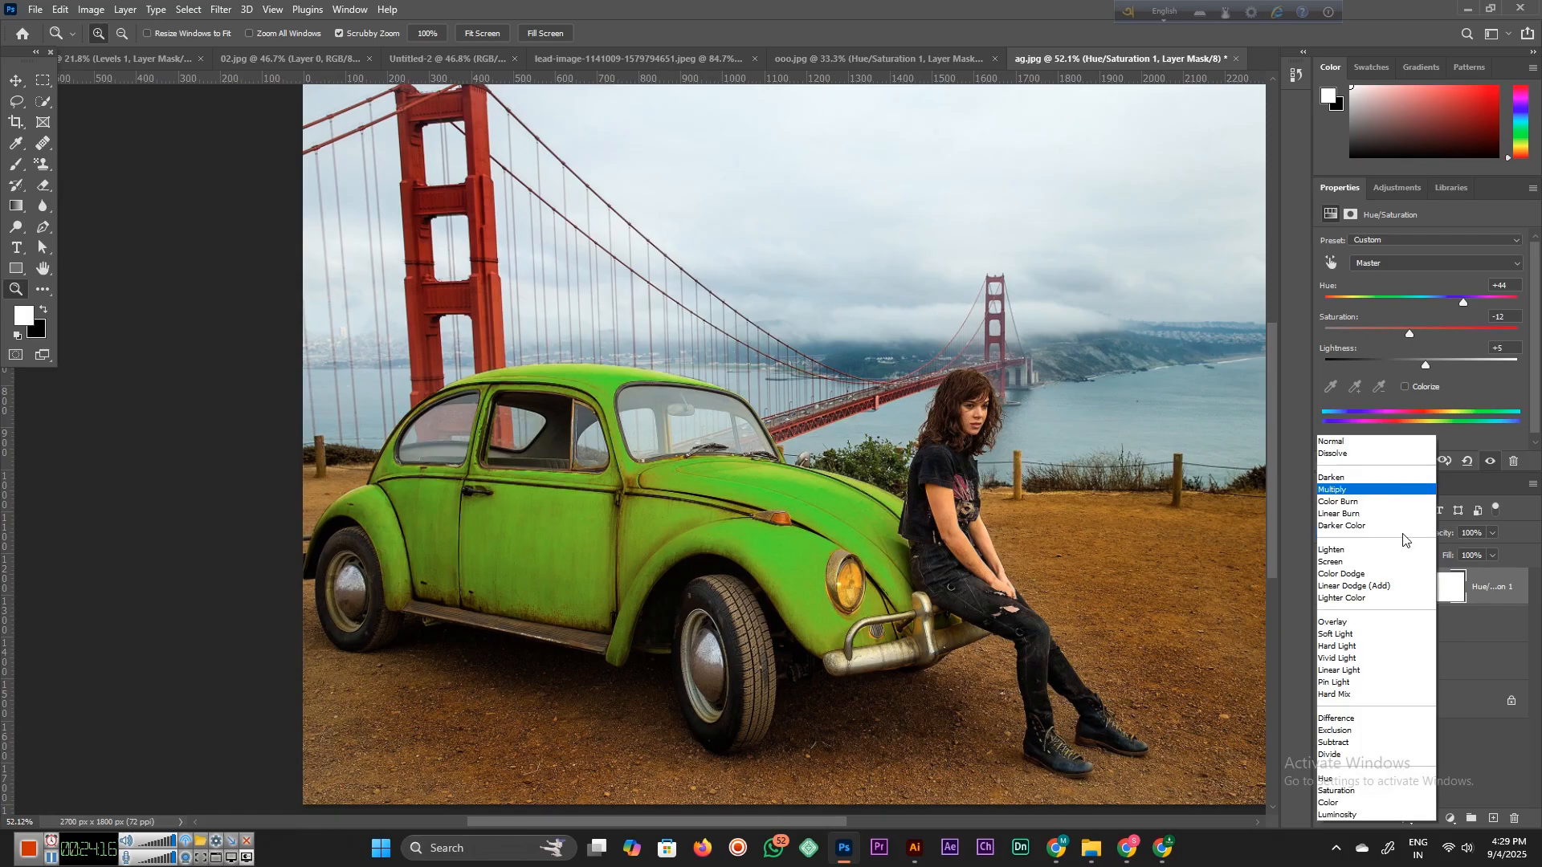
pyautogui.click(1351, 488)
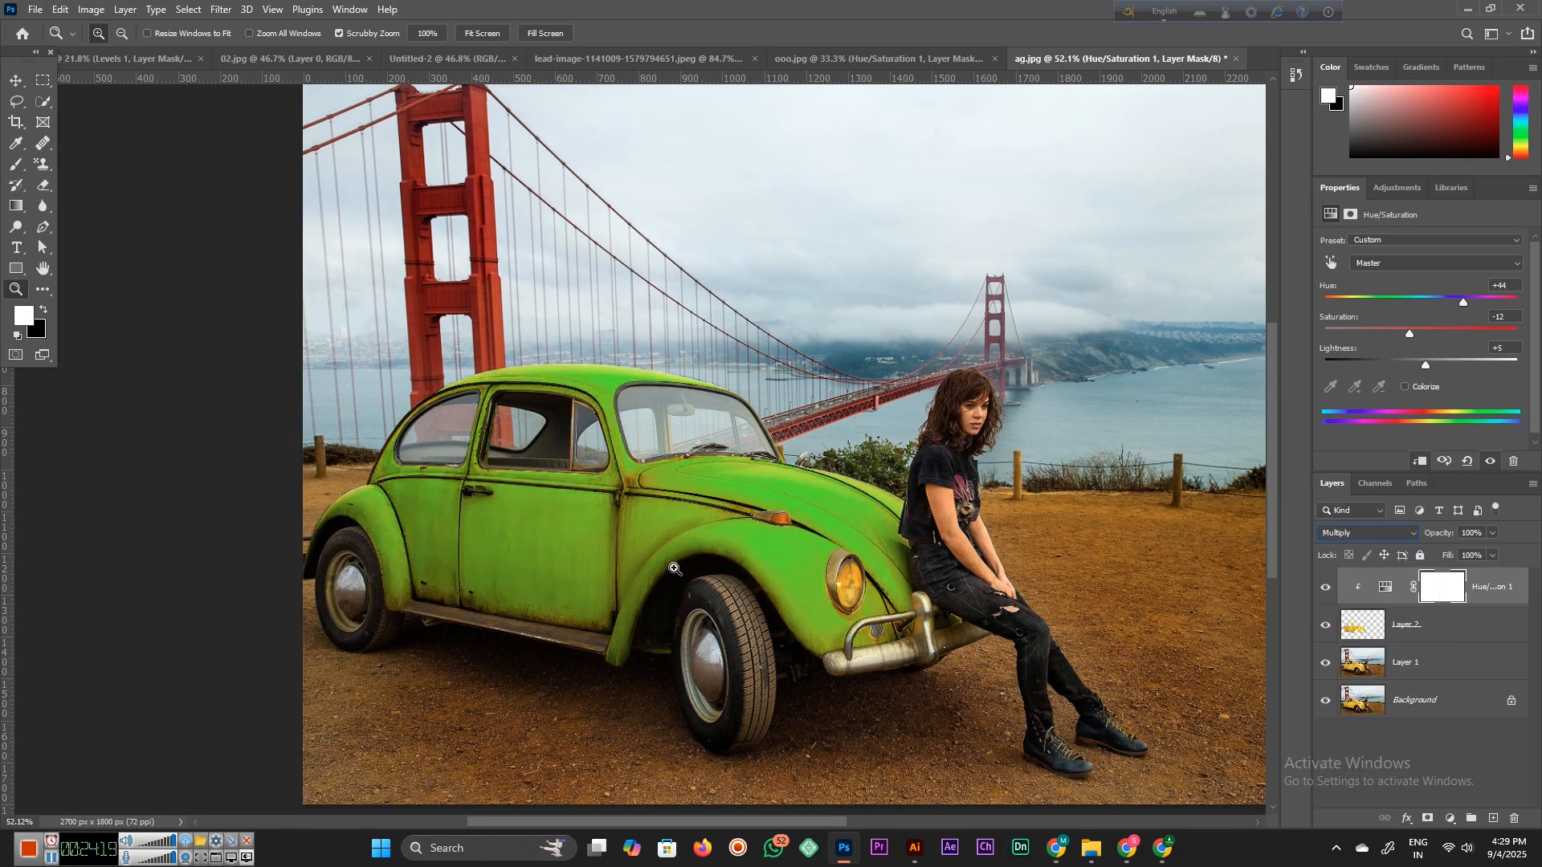
pyautogui.moveTo(559, 551); pyautogui.dragTo(535, 553)
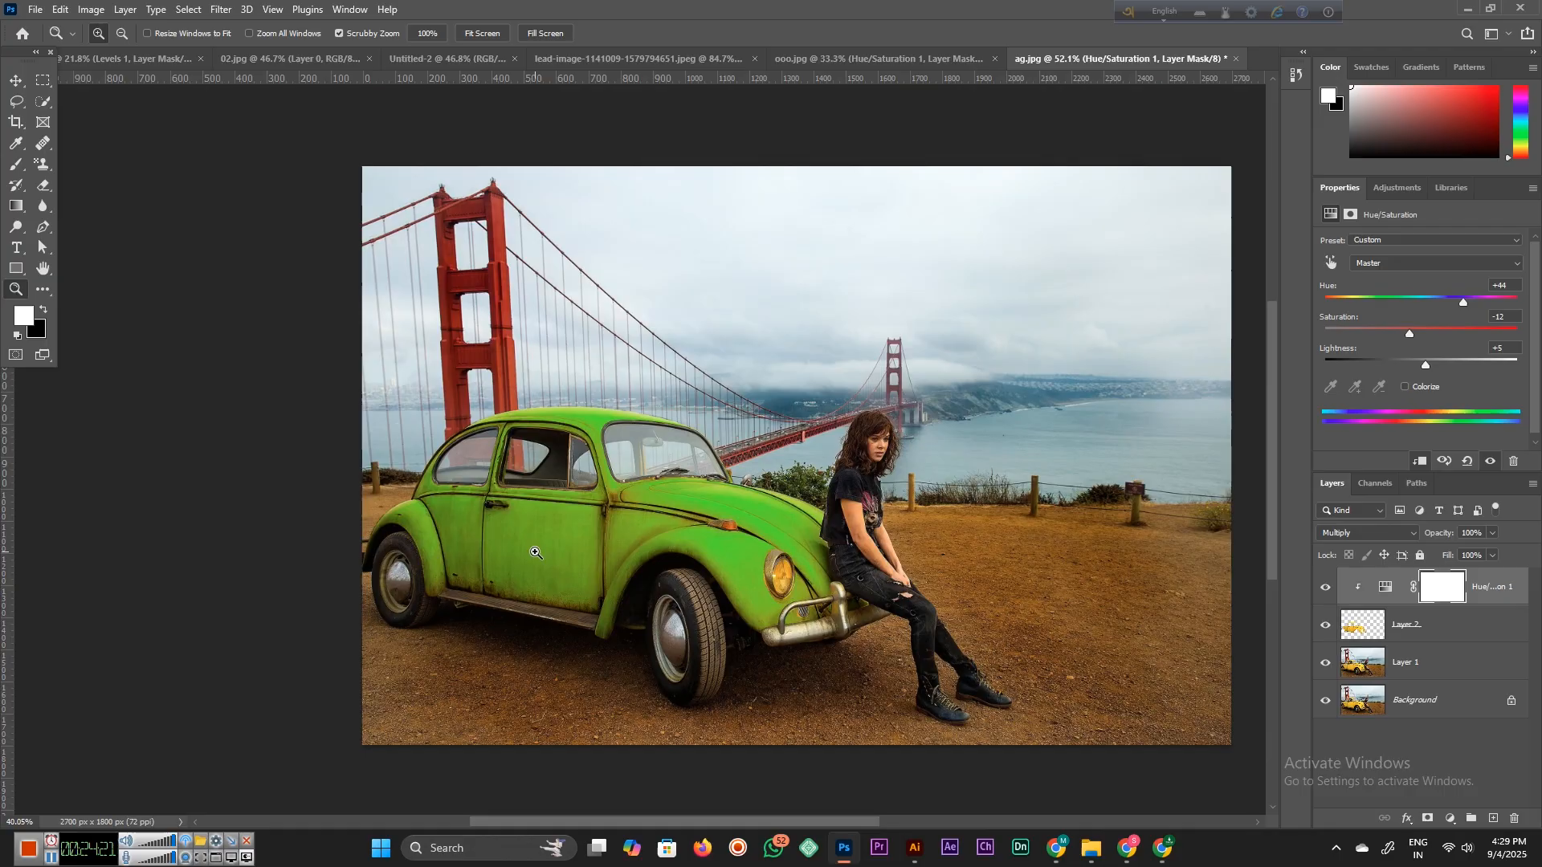